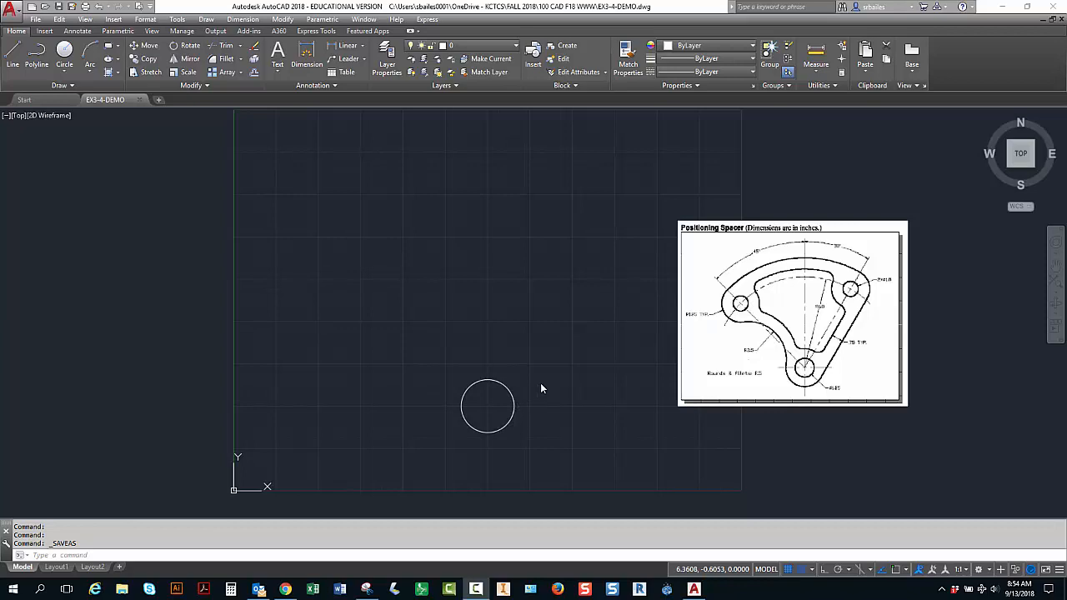
# Turn on object snap and draw a line 6 units long at 60° from the centre of the existing circle.
pyautogui.press('Escape')
pyautogui.press('Escape')
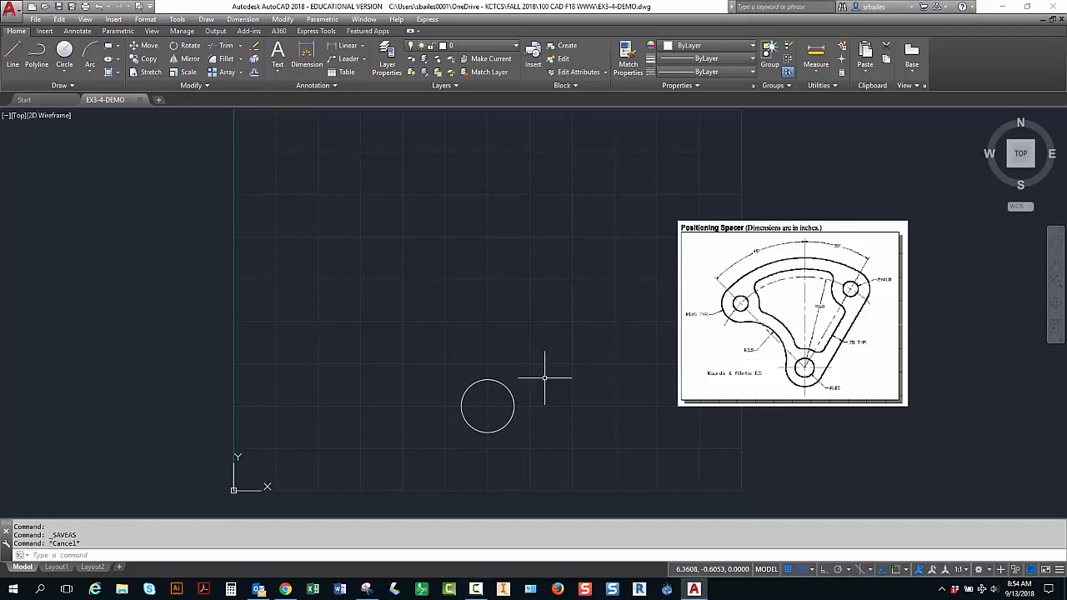
pyautogui.write('l')
pyautogui.press('Return')
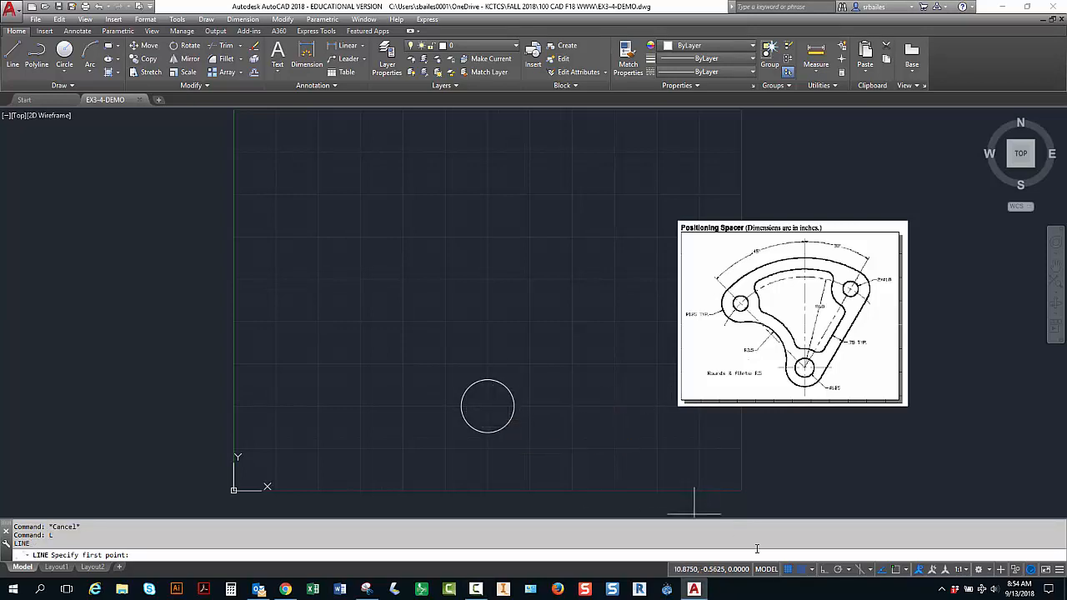
pyautogui.click(896, 570)
pyautogui.click(488, 406)
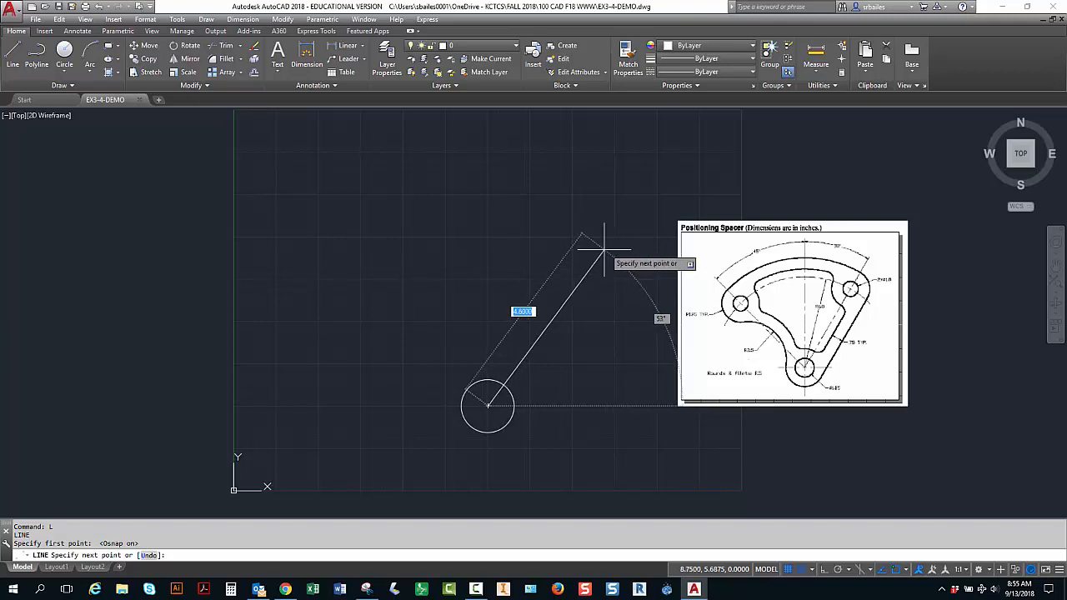
pyautogui.write('6')
pyautogui.press('Tab')
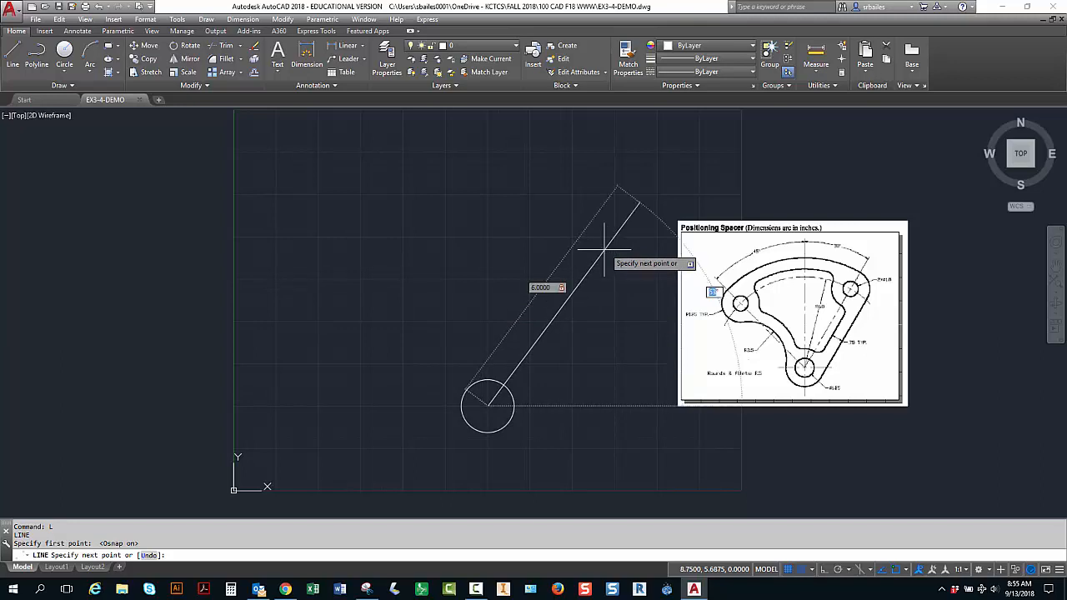
pyautogui.write('60')
pyautogui.press('Return')
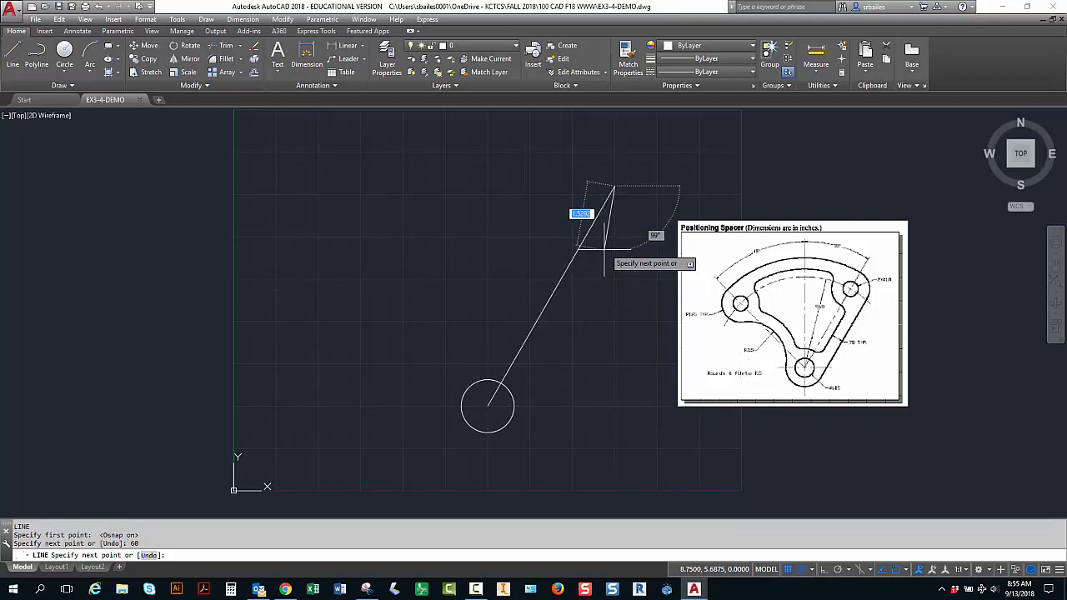
pyautogui.press('Escape')
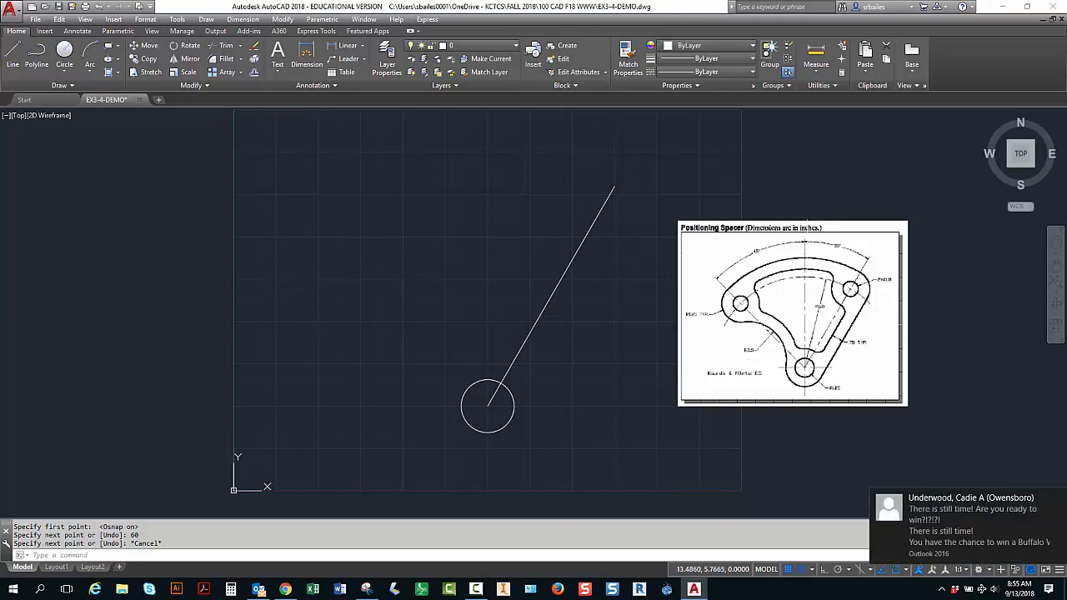
# Dismiss the e-mail notification and close the Outlook window.
pyautogui.click(1058, 499)
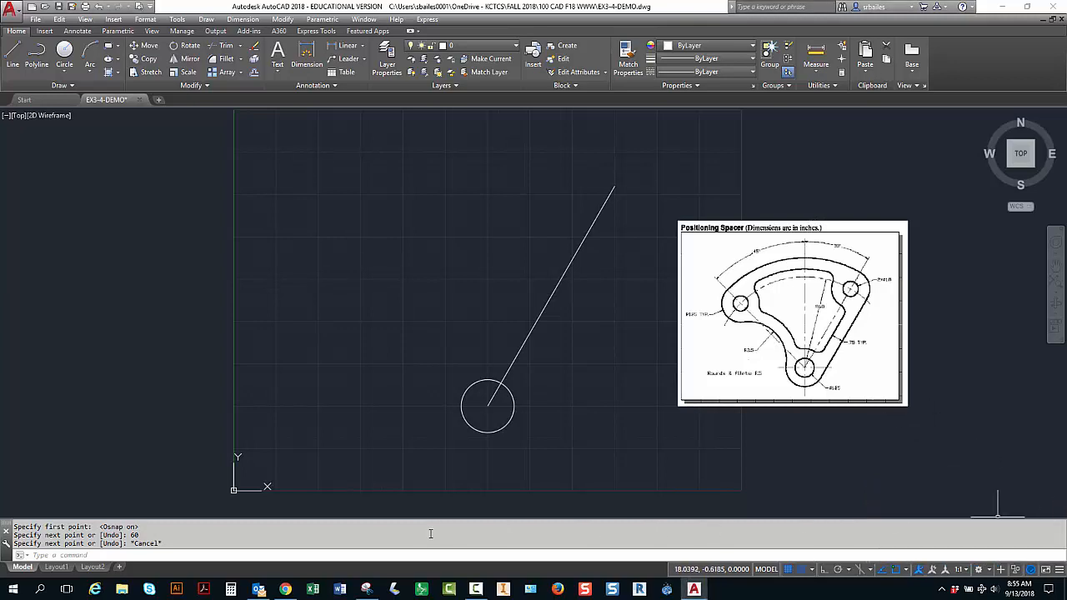
pyautogui.rightClick(259, 590)
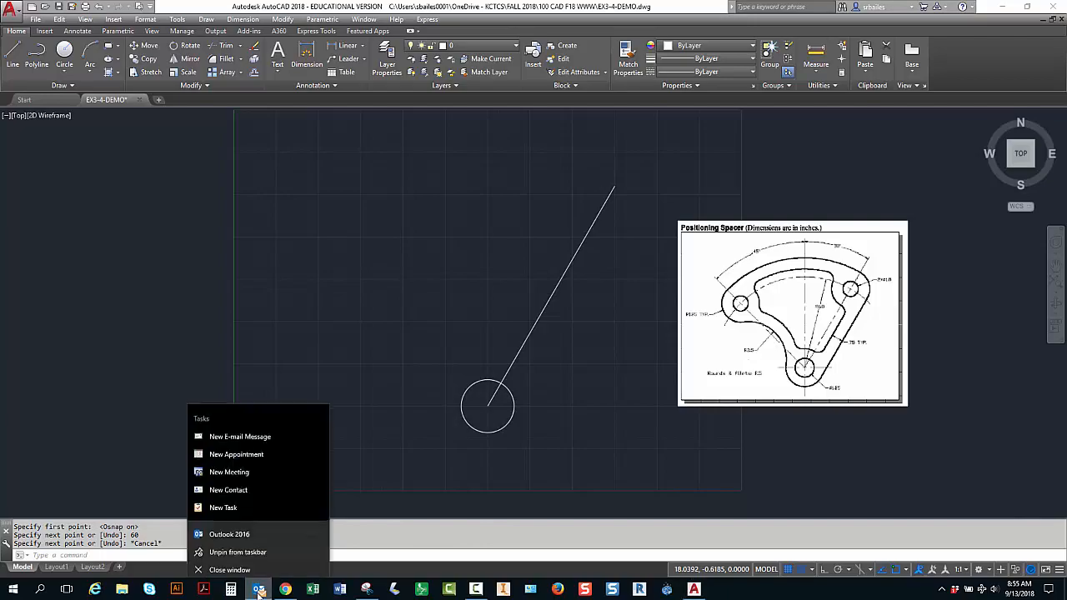
pyautogui.click(228, 565)
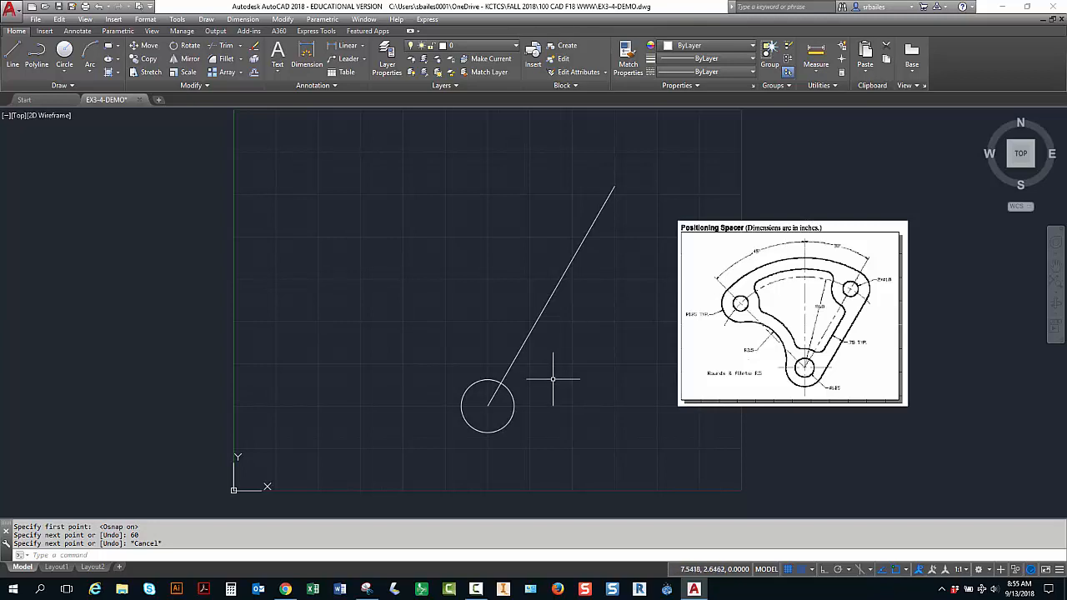
# Draw a second line from the same circle centre, 6 units long at 135°.
pyautogui.write('l')
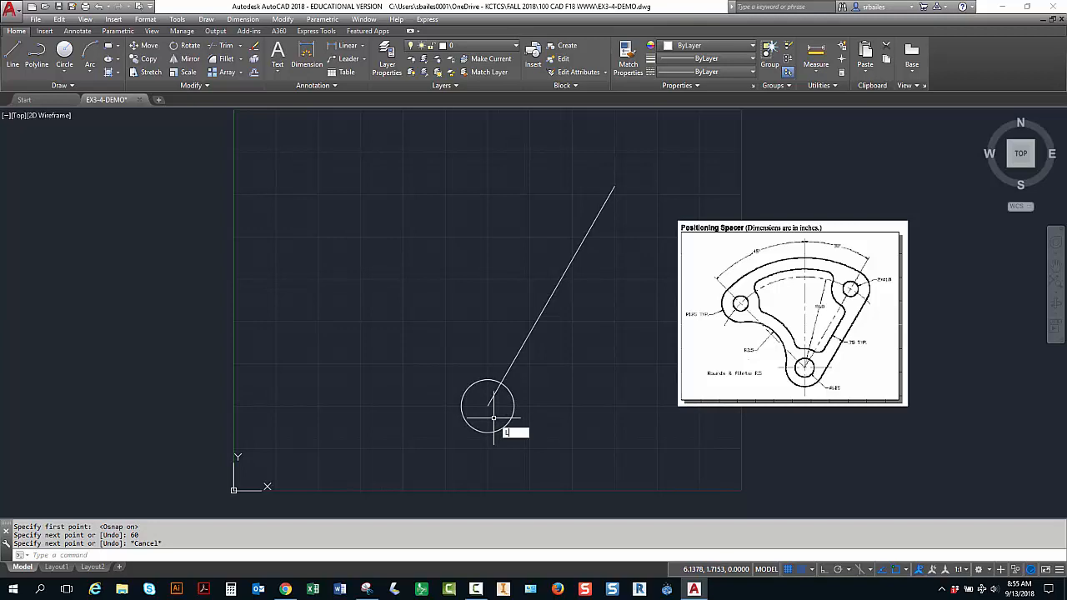
pyautogui.press('Return')
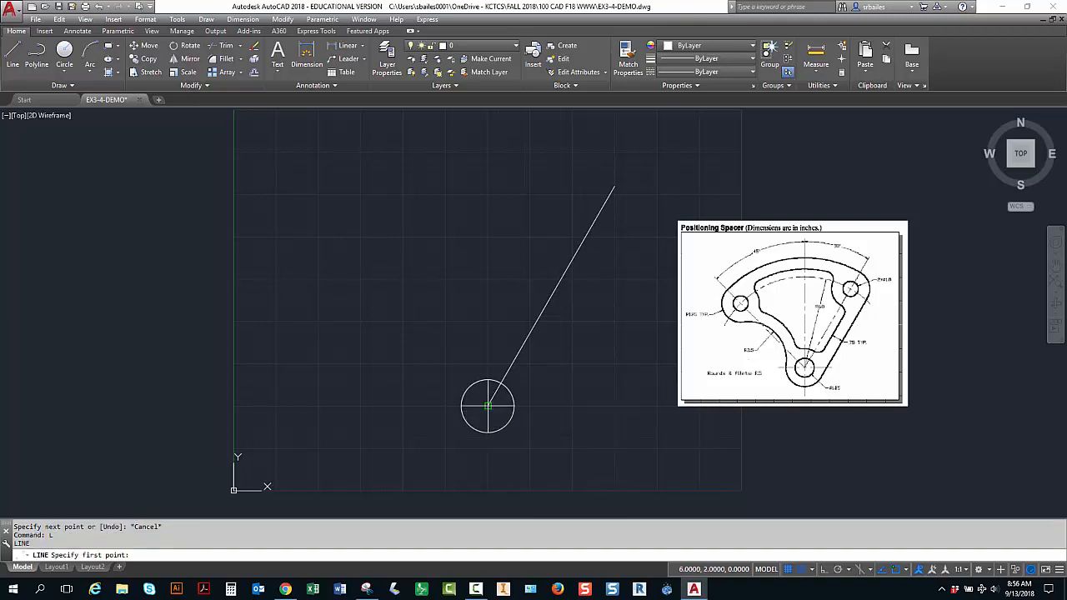
pyautogui.click(488, 406)
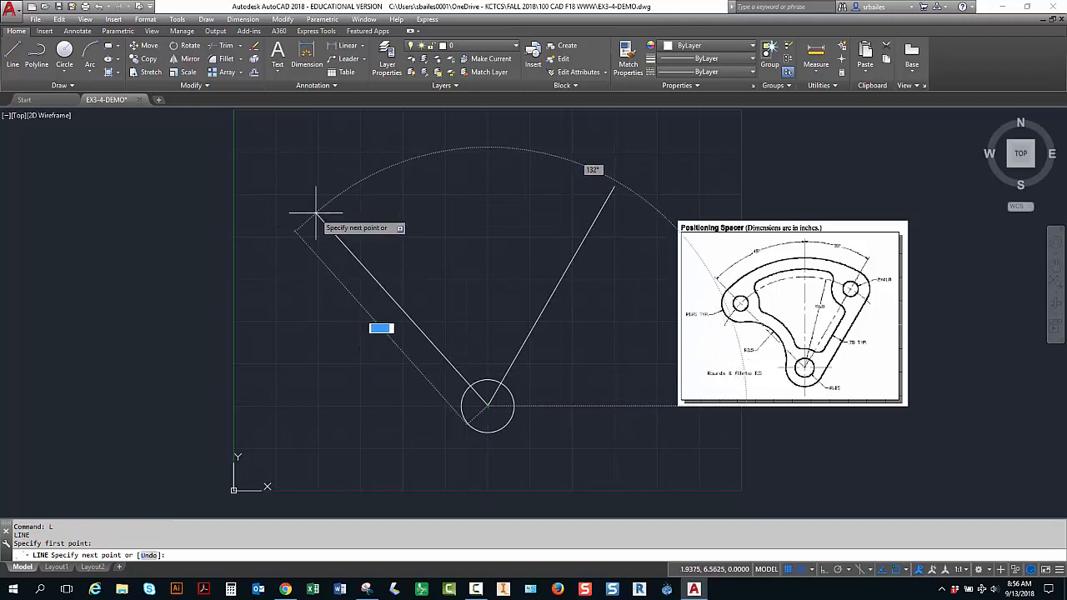
pyautogui.write('6')
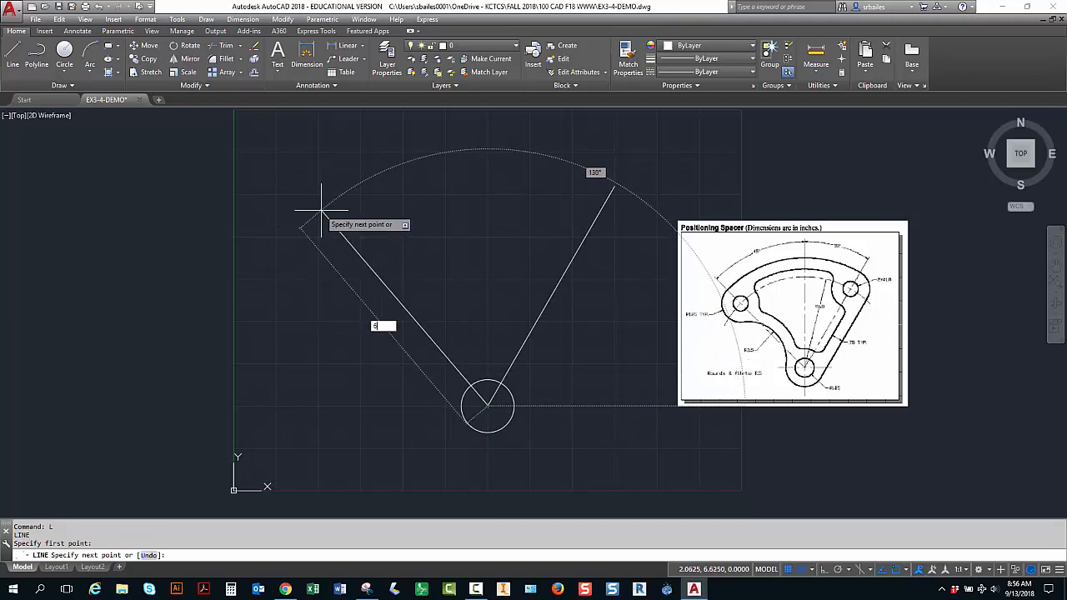
pyautogui.press('Tab')
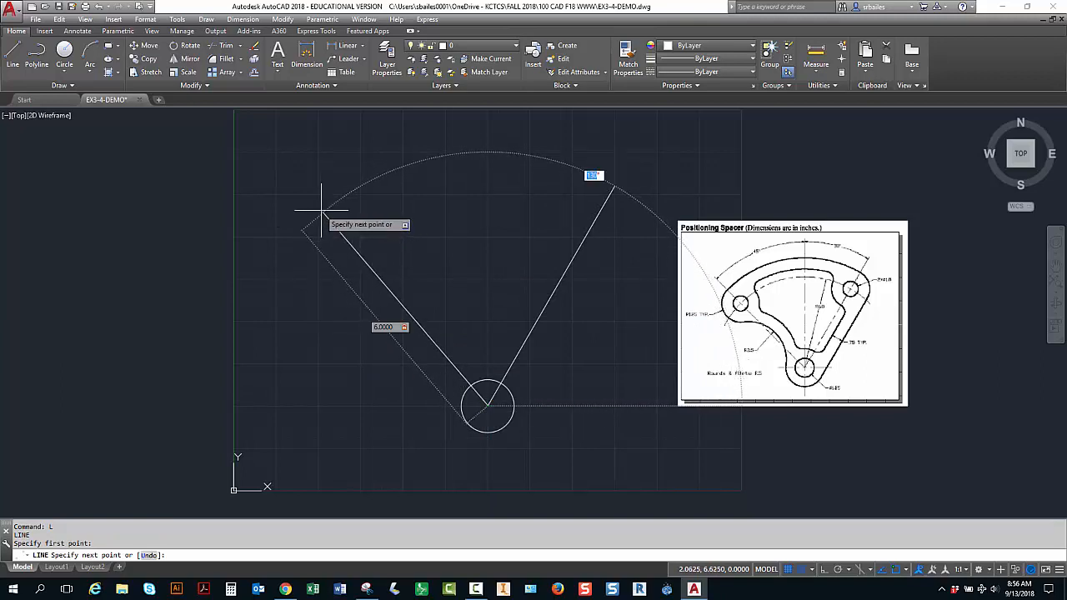
pyautogui.write('135')
pyautogui.press('Return')
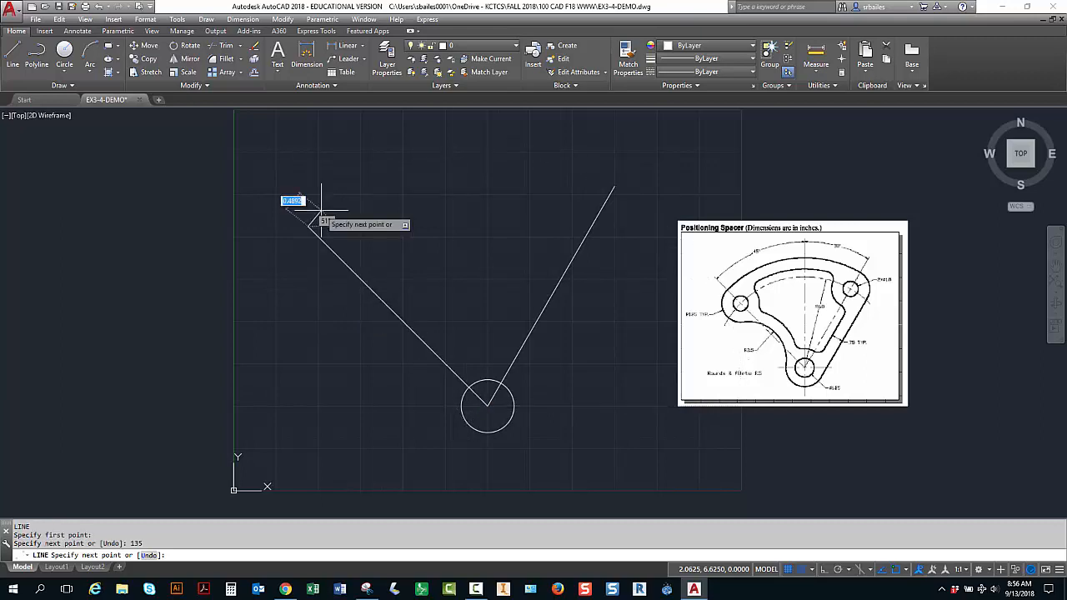
pyautogui.press('Escape')
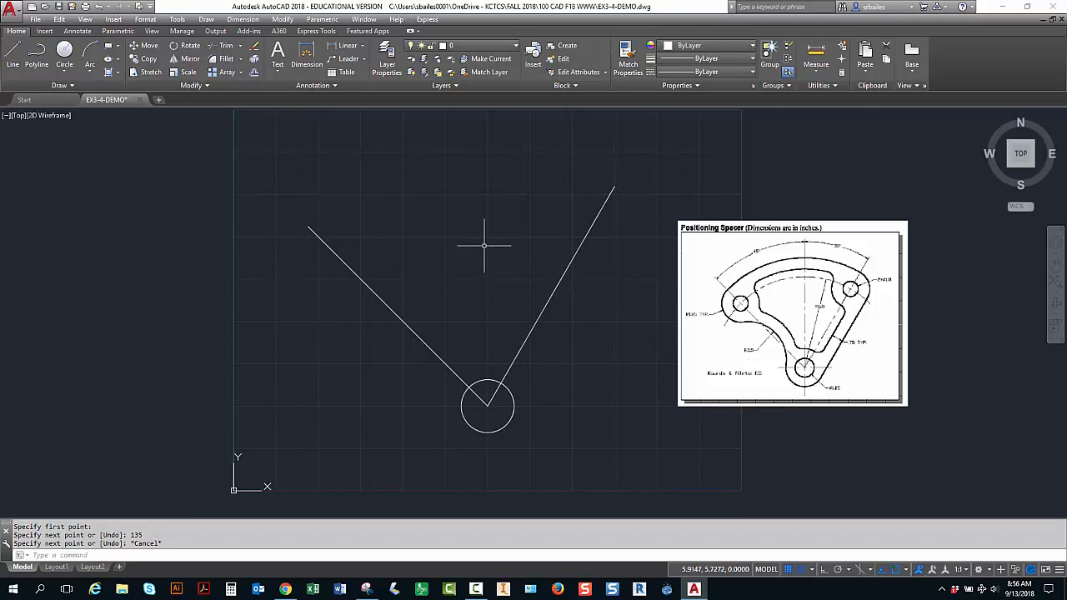
# Draw a circle of diameter 1 centred on the upper end of the 60° line.
pyautogui.write('c')
pyautogui.press('Return')
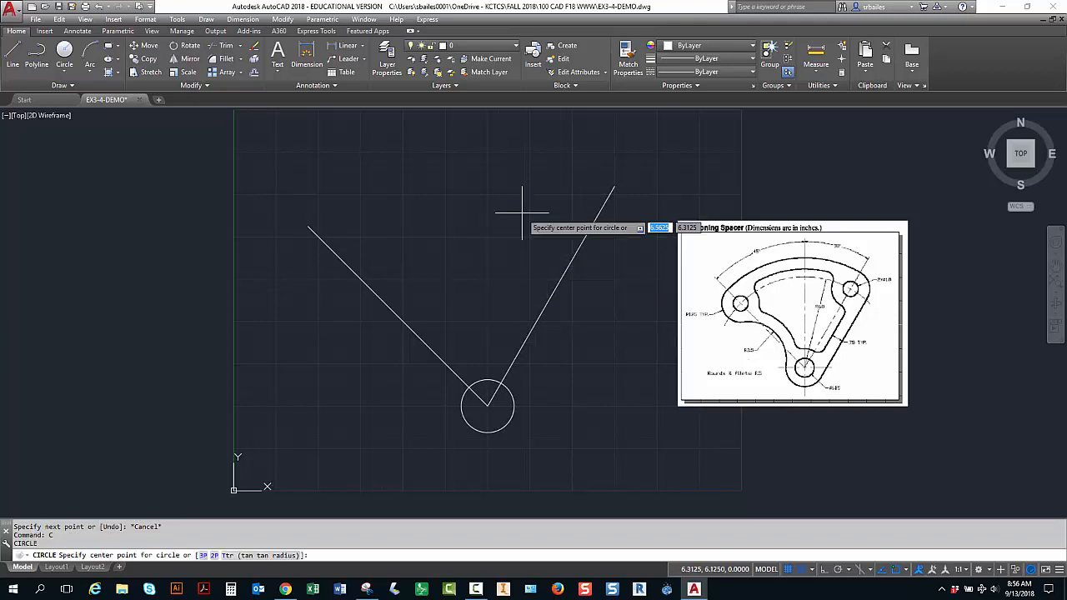
pyautogui.click(614, 186)
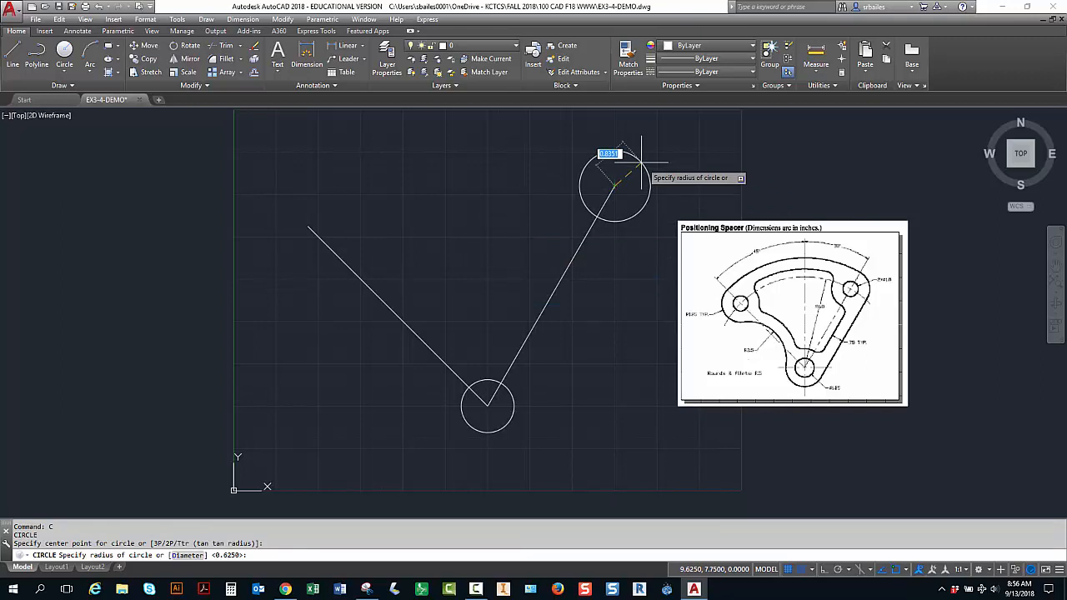
pyautogui.write('D')
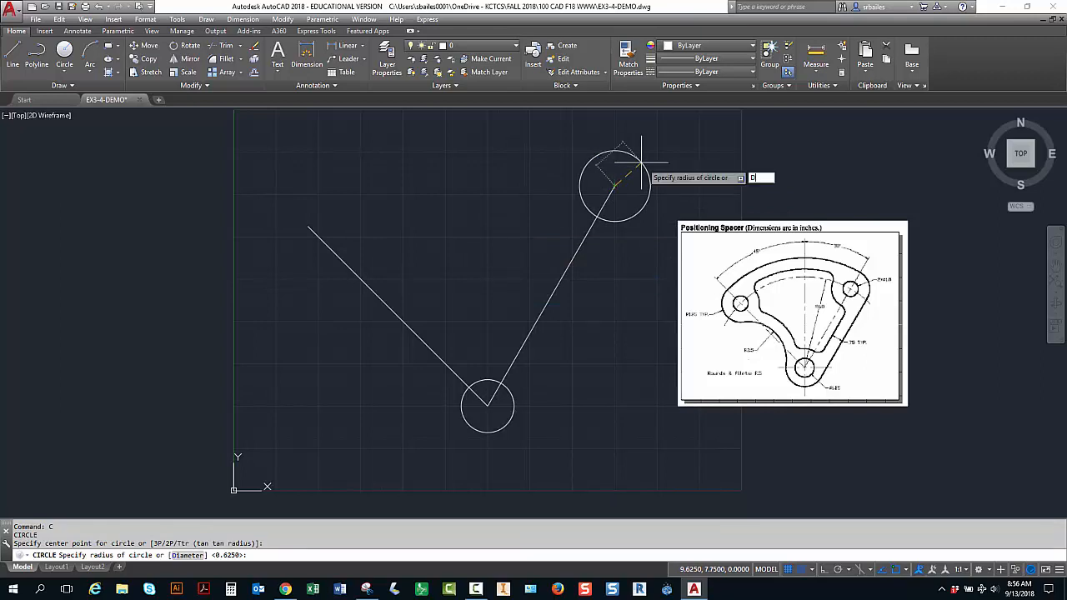
pyautogui.press('Return')
pyautogui.write('1')
pyautogui.press('Return')
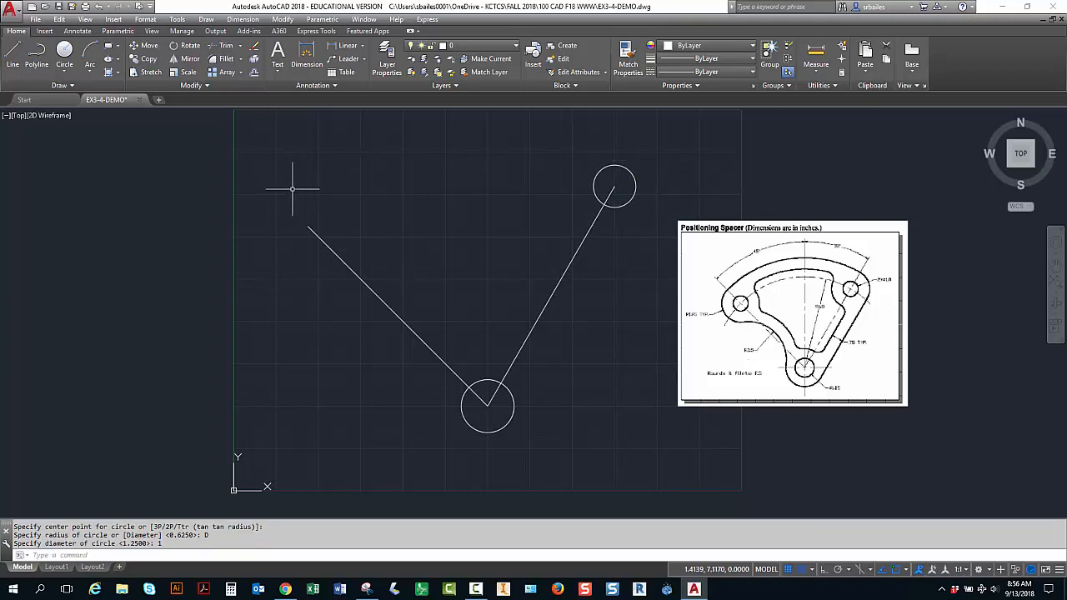
# Draw a circle of diameter 1 centred on the upper end of the 135° line.
pyautogui.write('c')
pyautogui.press('Return')
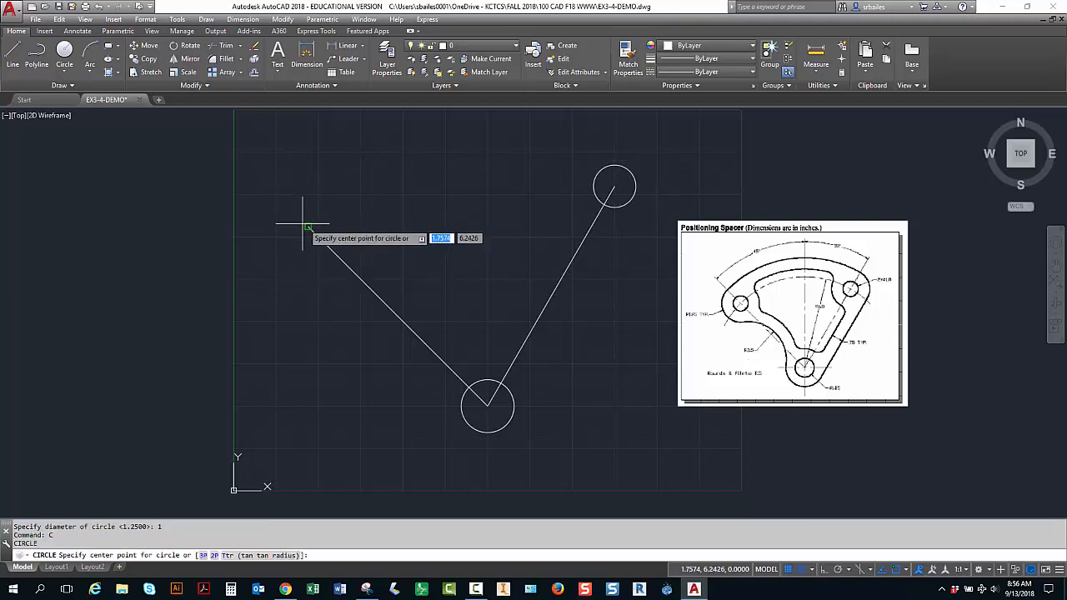
pyautogui.click(307, 225)
pyautogui.write('d')
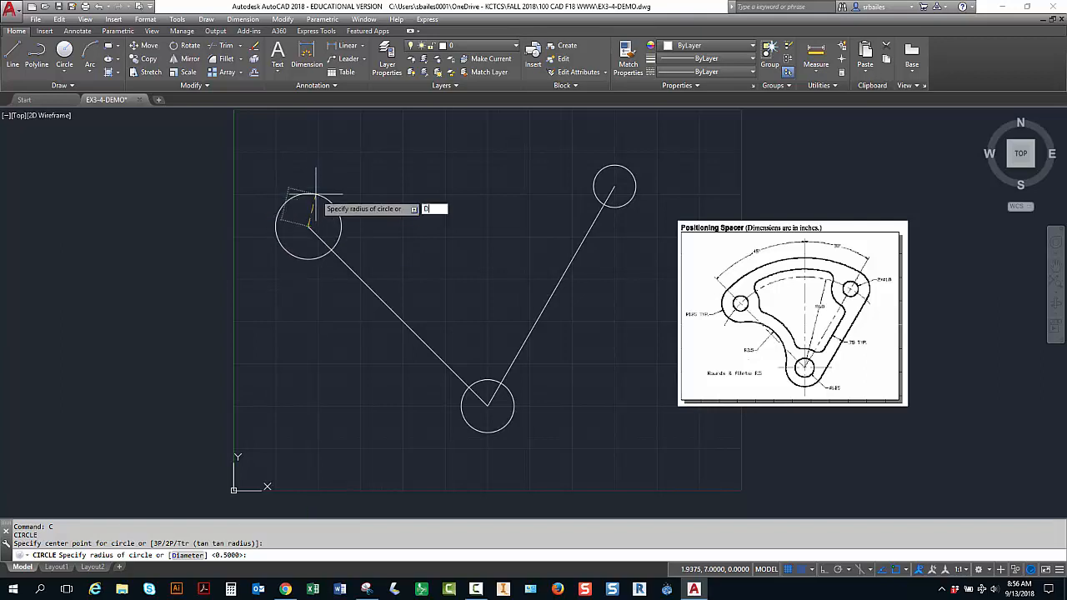
pyautogui.press('Return')
pyautogui.write('1')
pyautogui.press('Return')
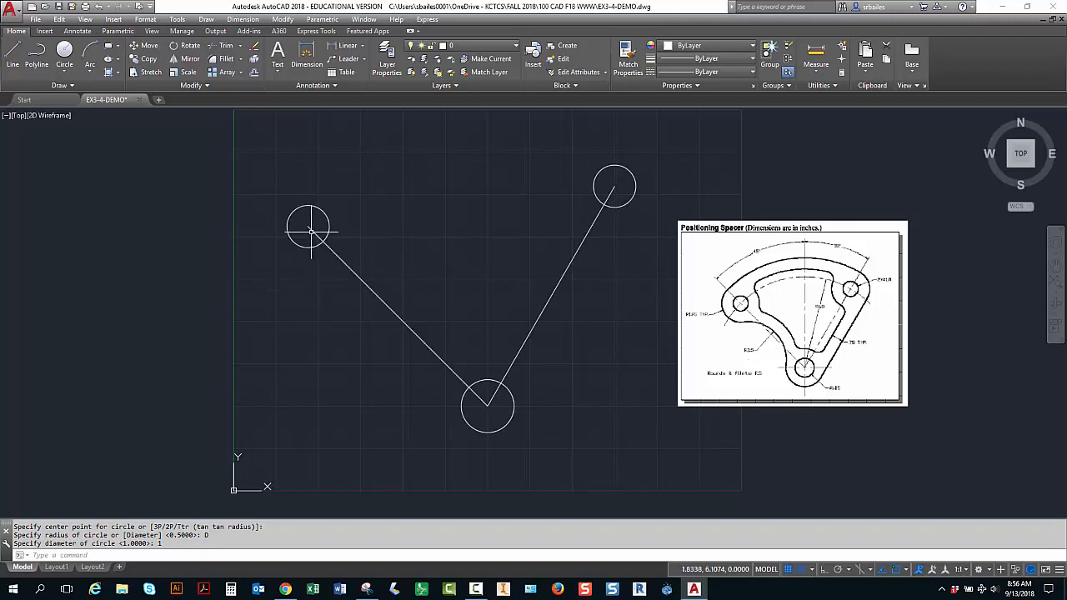
# Add a concentric circle of radius 1.25 around the hole at the end of the 135° line.
pyautogui.write('c')
pyautogui.press('Return')
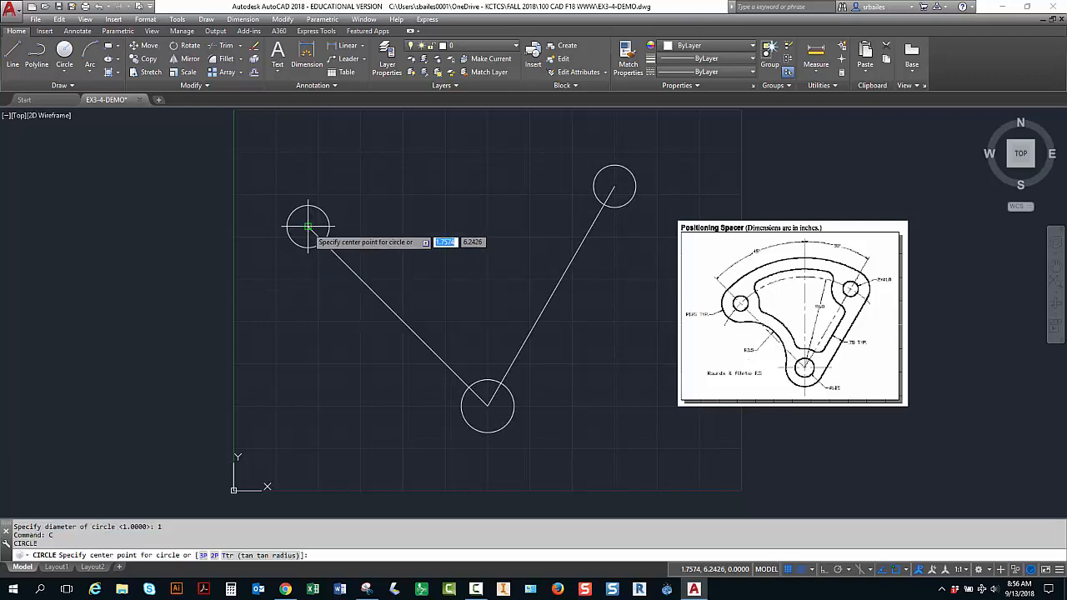
pyautogui.click(308, 225)
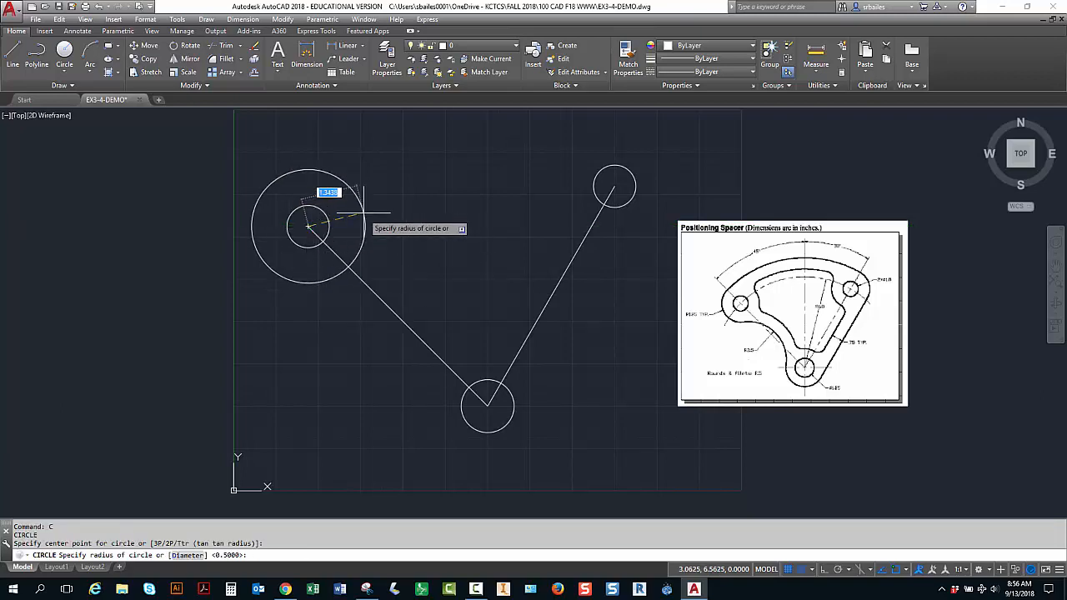
pyautogui.write('1.25')
pyautogui.press('Return')
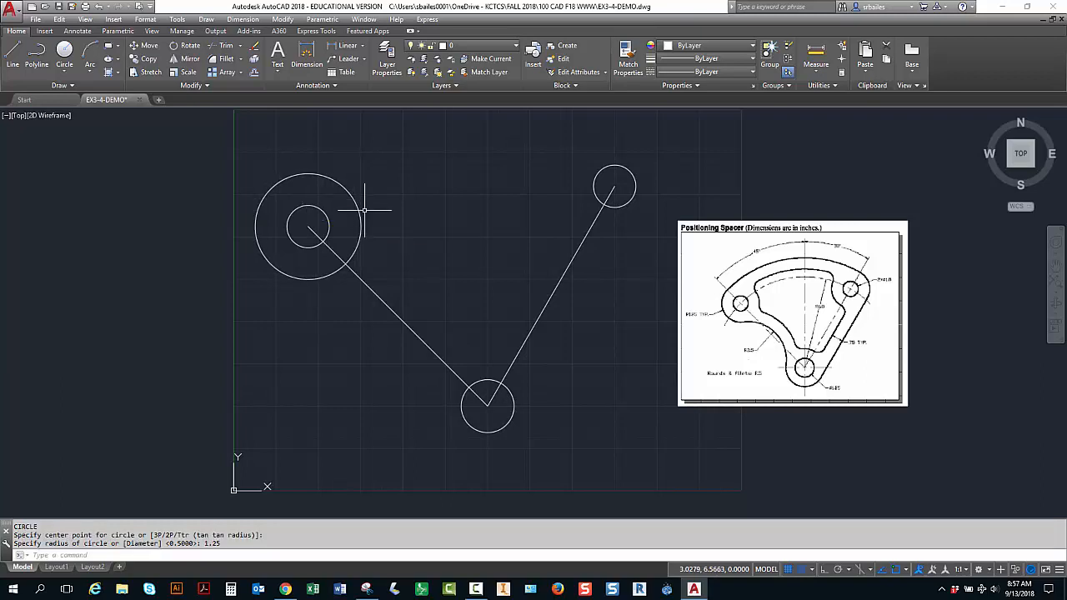
# Add a concentric circle of radius 1.25 around the hole at the end of the 60° line.
pyautogui.press('Return')
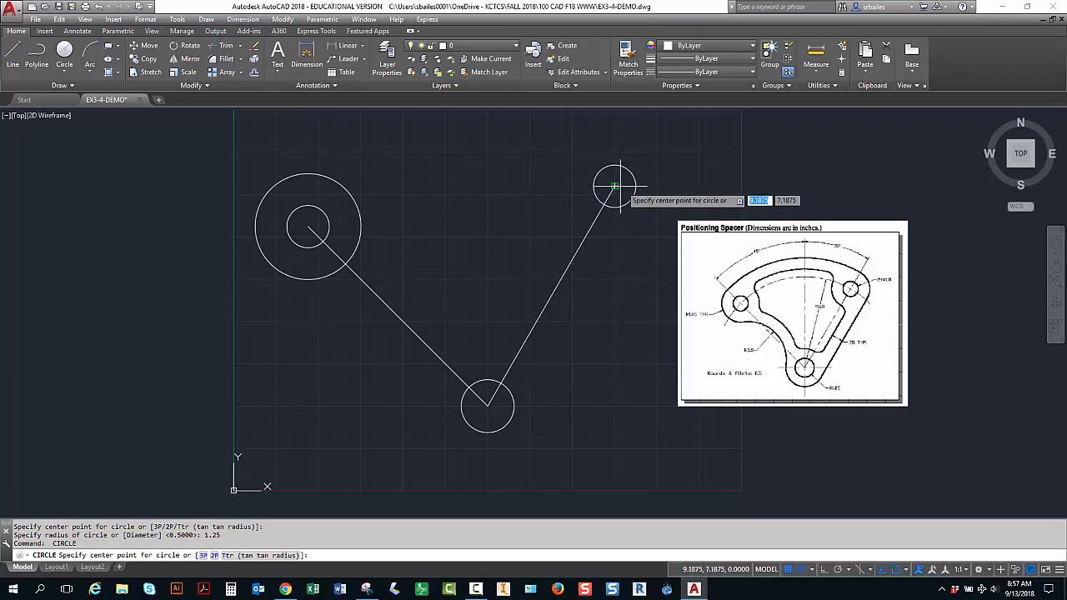
pyautogui.click(614, 185)
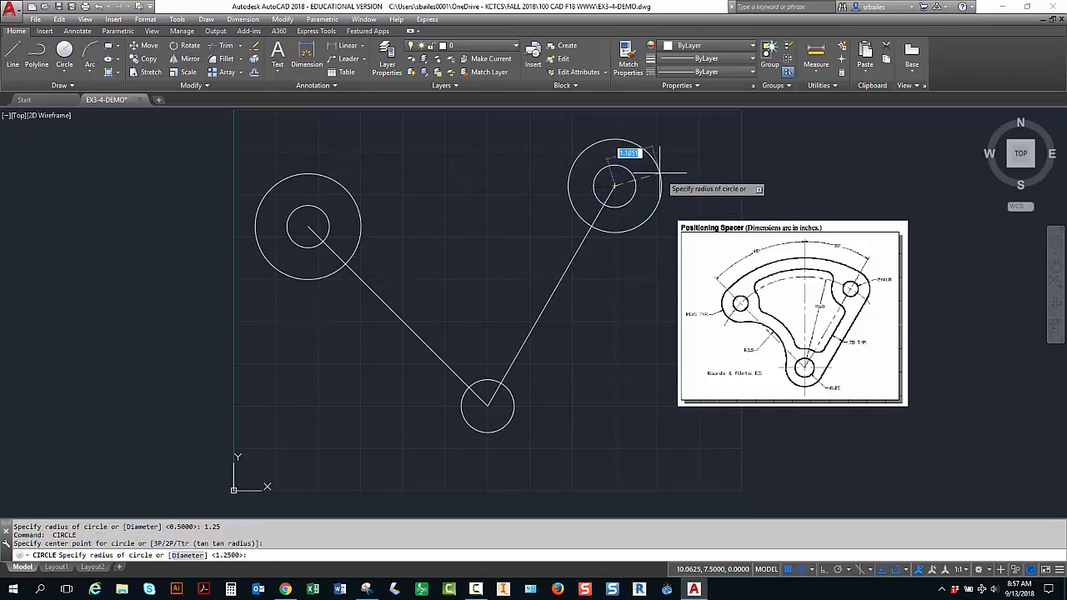
pyautogui.write('1.25')
pyautogui.press('Return')
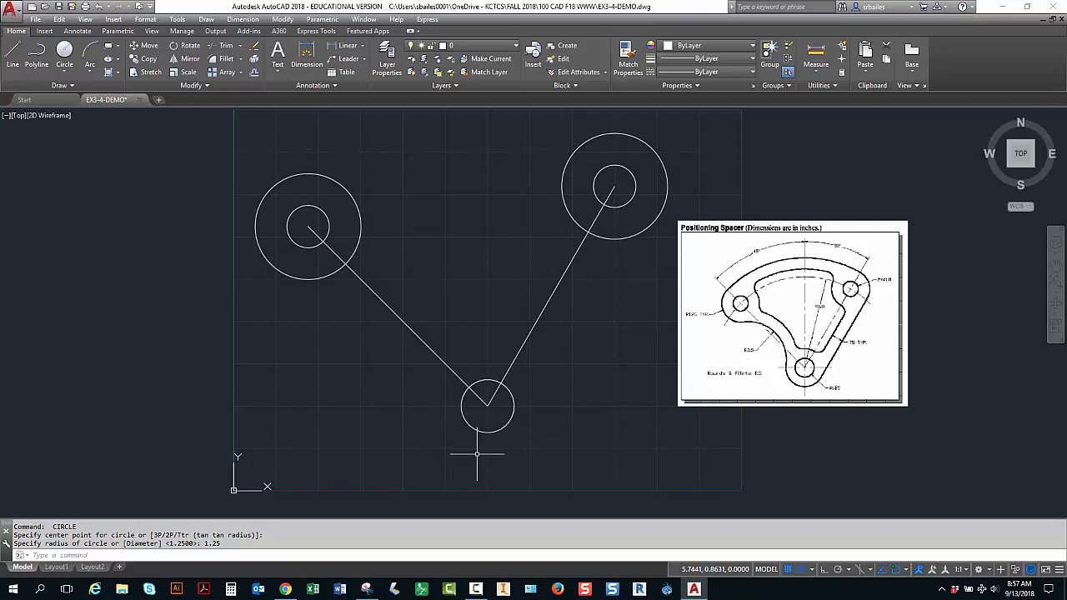
# Add a concentric circle of radius 1.25 around the lower hole where the two lines meet.
pyautogui.write('c')
pyautogui.press('Return')
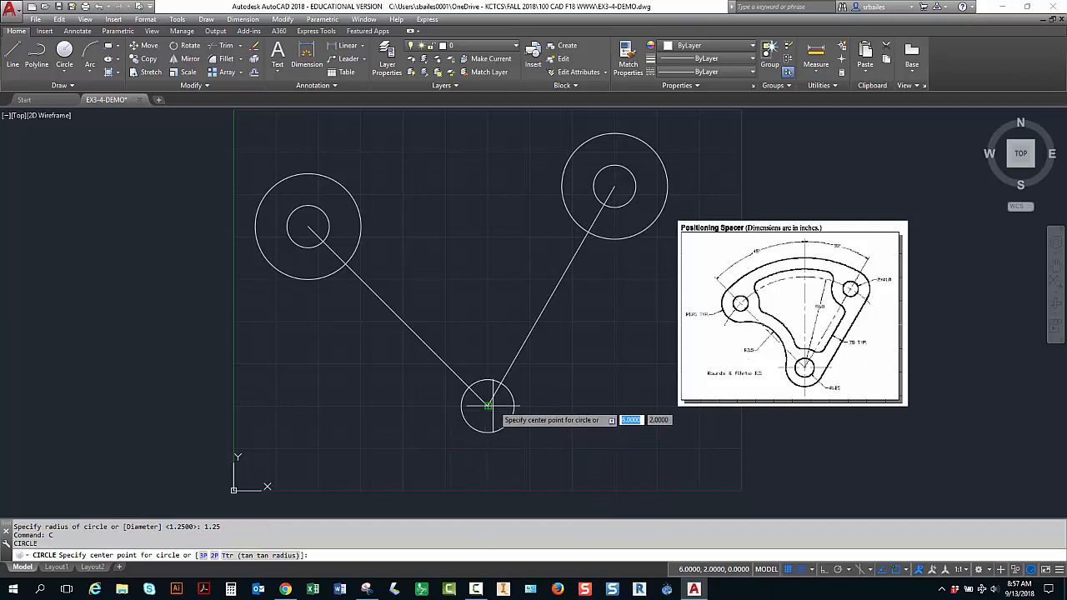
pyautogui.click(487, 406)
pyautogui.press('Return')
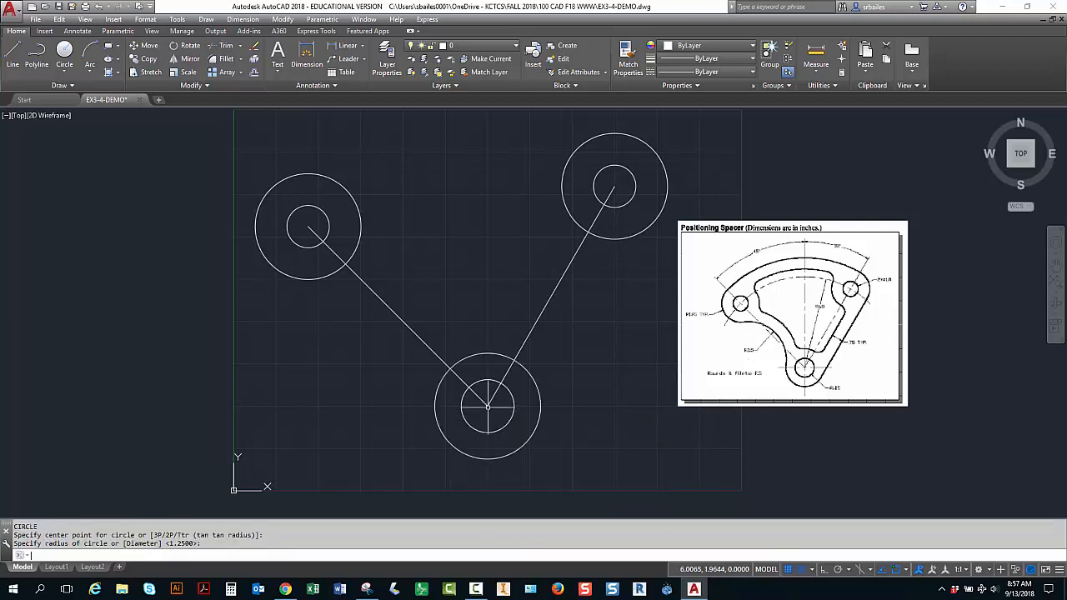
pyautogui.rightClick(487, 406)
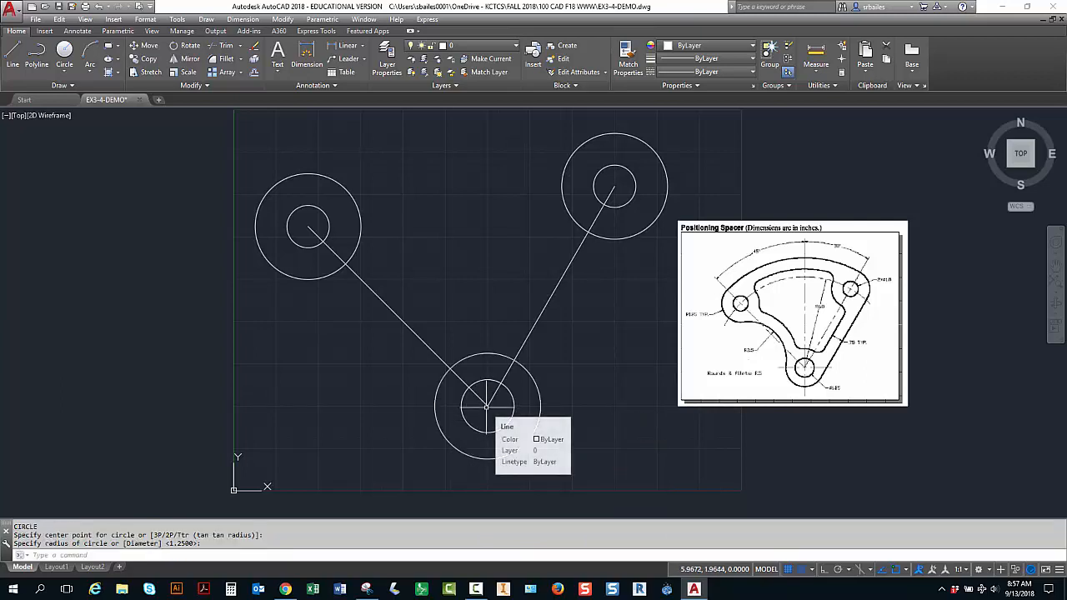
pyautogui.press('Escape')
# Try a tangent-tangent-radius circle of radius 7.25 on the upper sides of the two upper outer circles, and erase it.
pyautogui.scroll(-2, 466, 229)
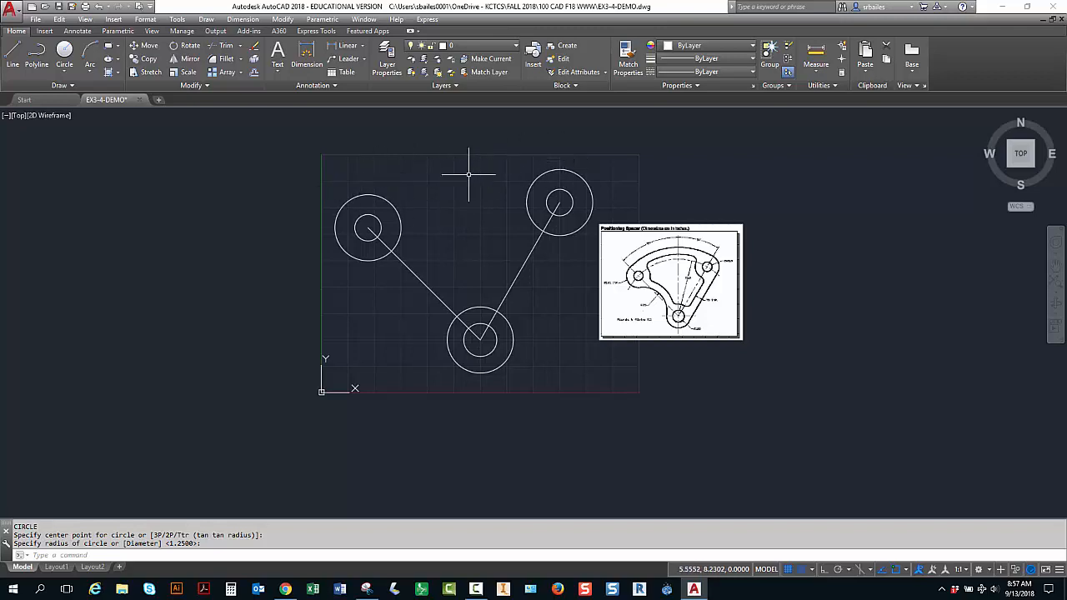
pyautogui.click(61, 76)
pyautogui.click(71, 184)
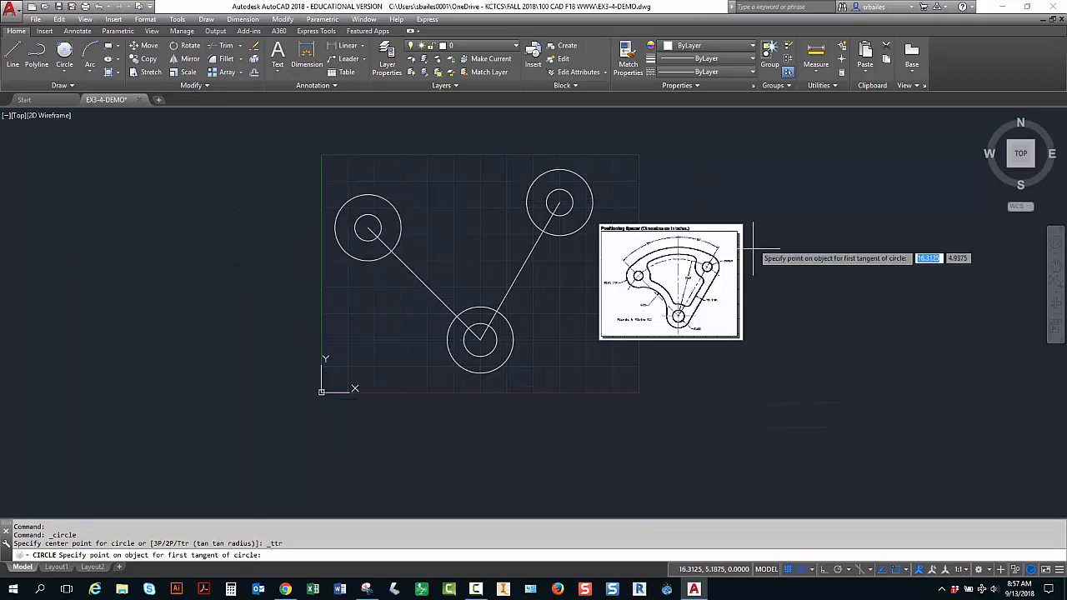
pyautogui.click(545, 168)
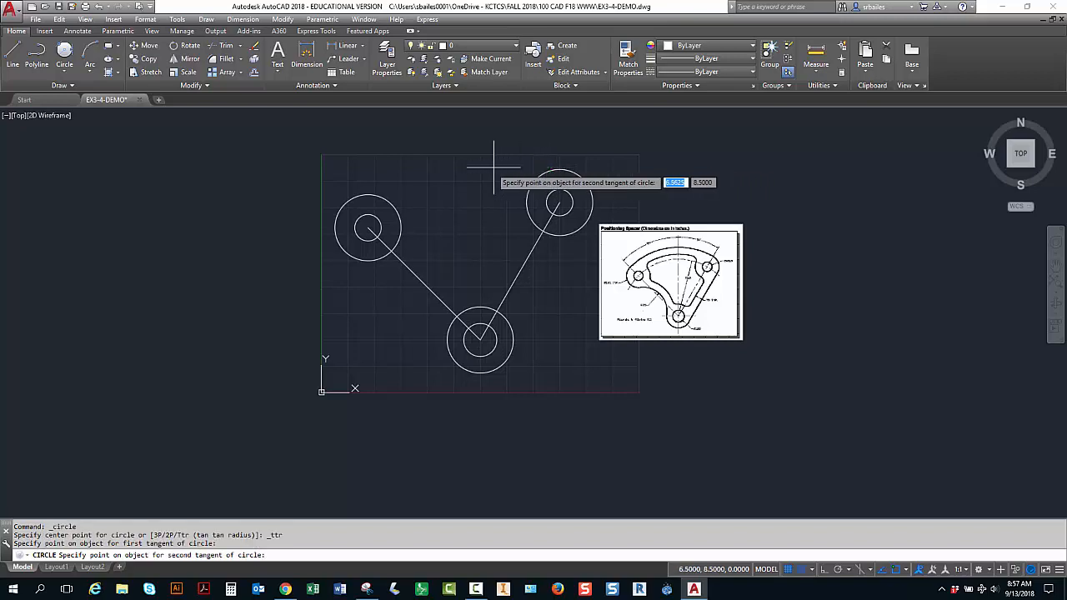
pyautogui.click(354, 195)
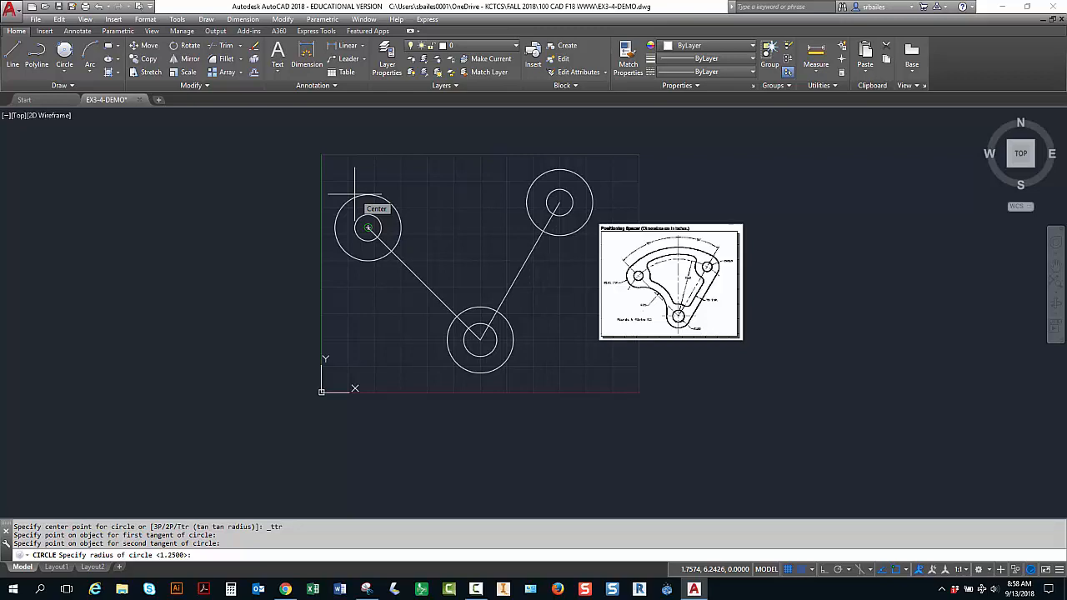
pyautogui.write('7.25')
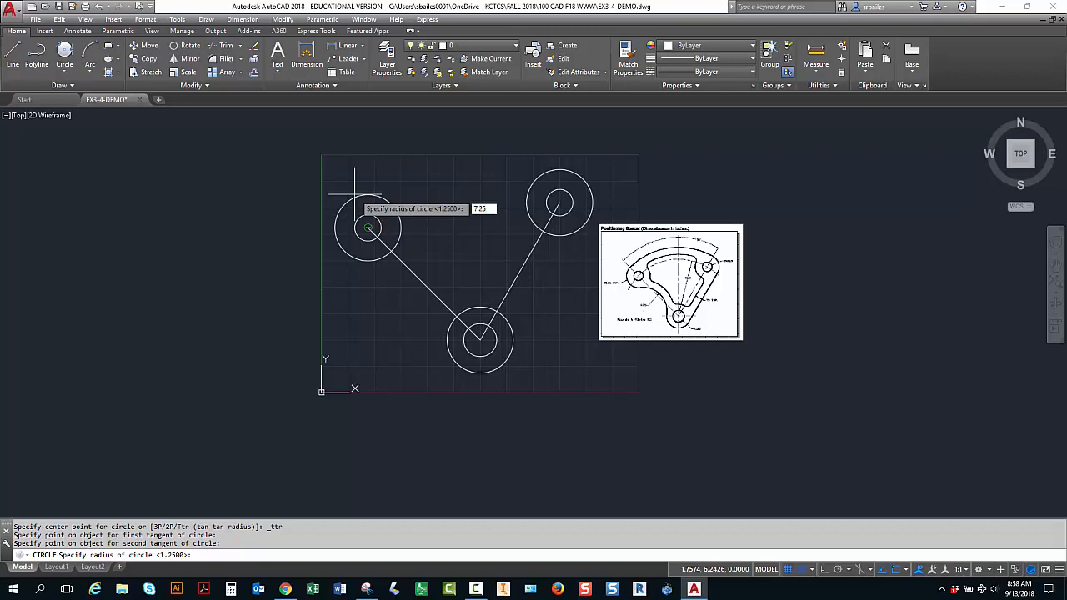
pyautogui.press('Return')
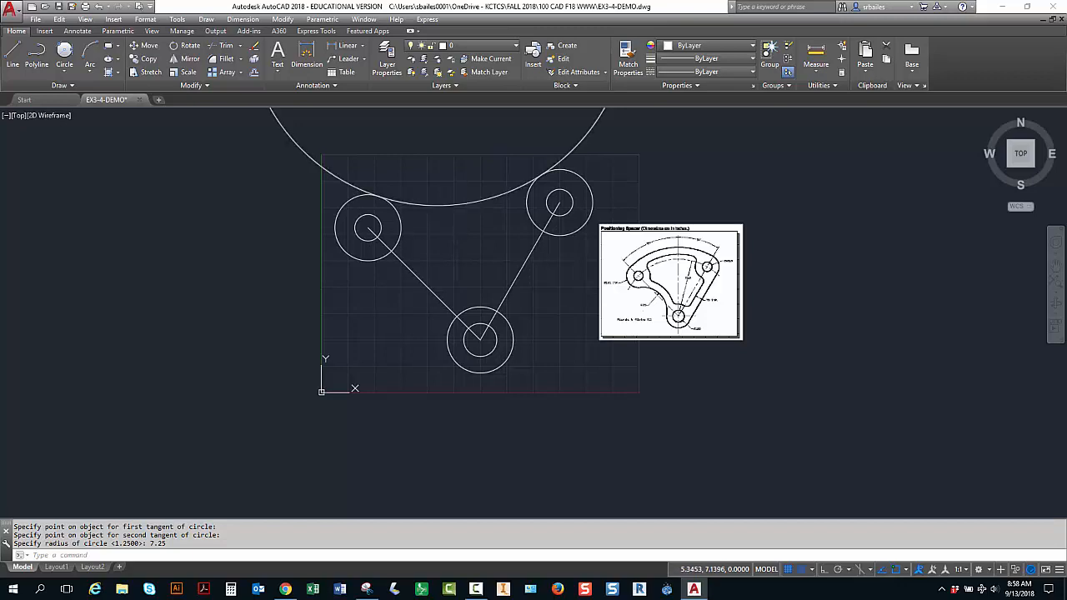
pyautogui.click(462, 202)
pyautogui.press('Delete')
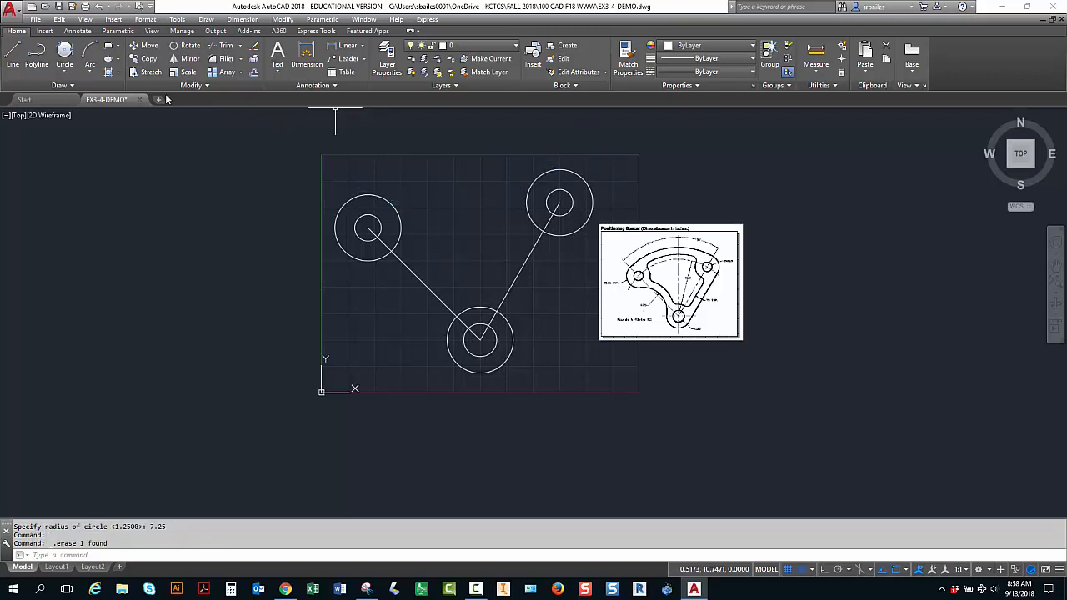
# Draw a circle of radius 7.25 tangent to the far upper sides of the two upper outer circles, enclosing them both.
pyautogui.click(67, 75)
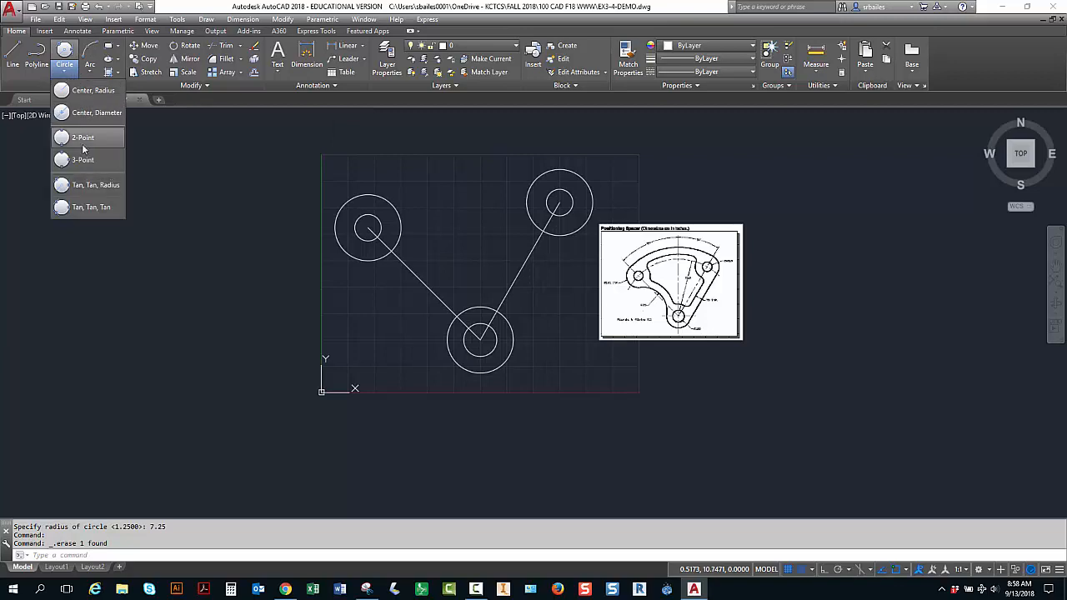
pyautogui.click(95, 187)
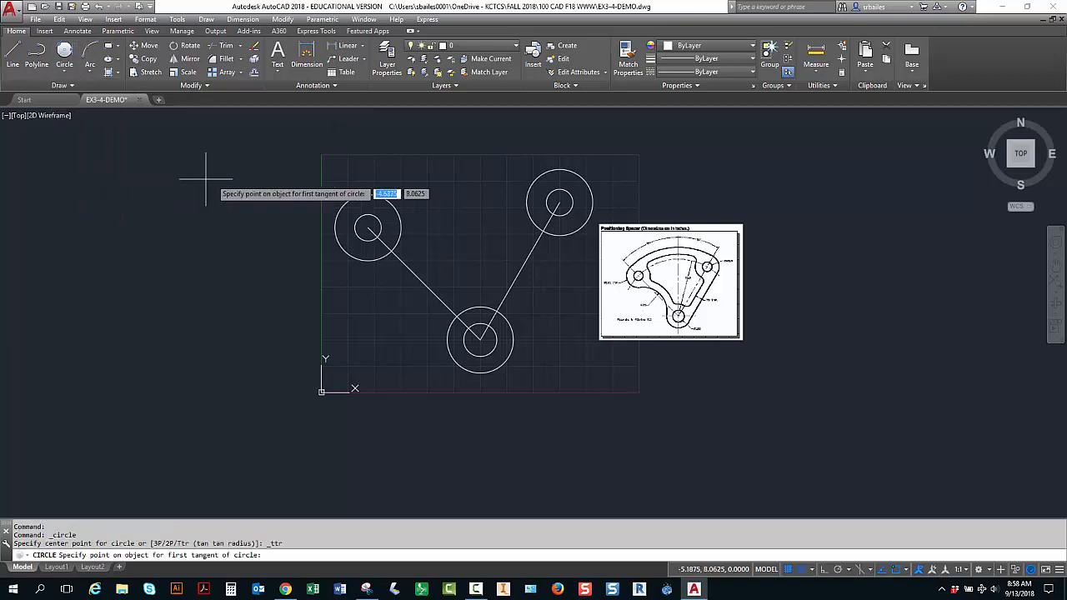
pyautogui.click(566, 169)
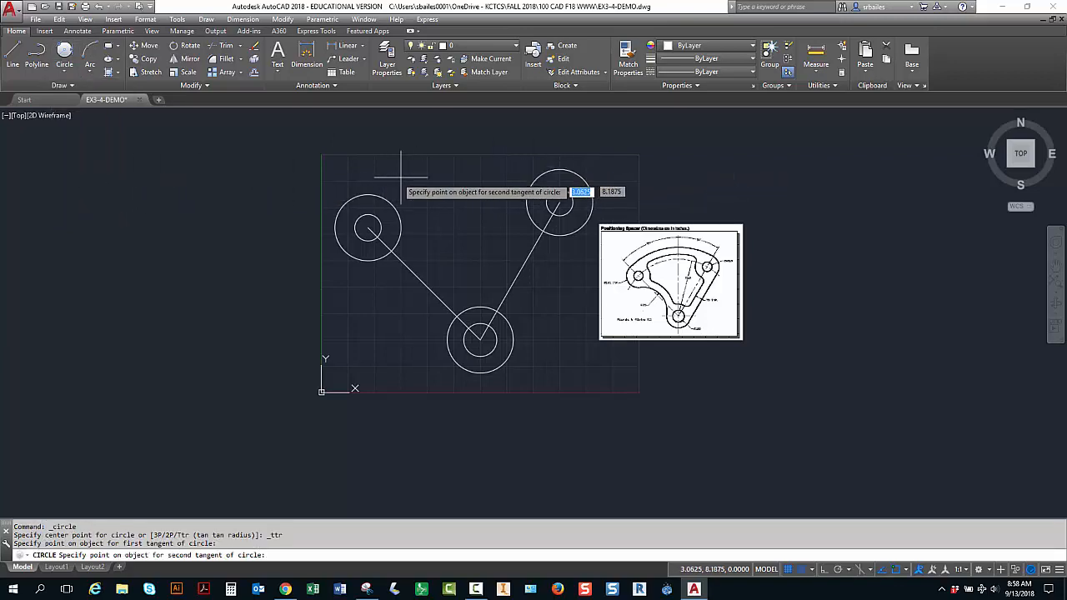
pyautogui.click(348, 200)
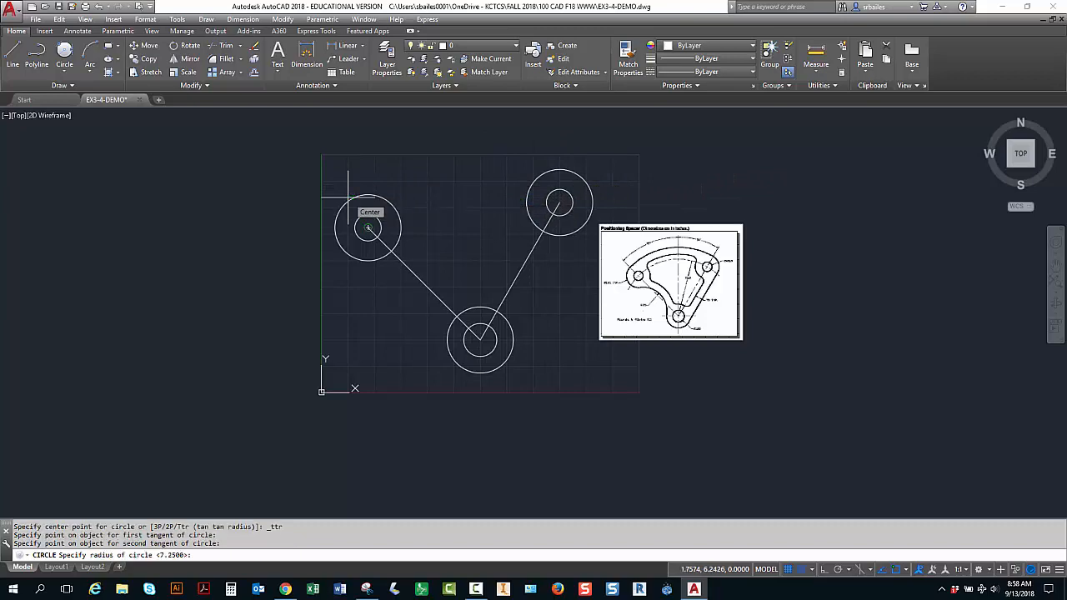
pyautogui.press('Return')
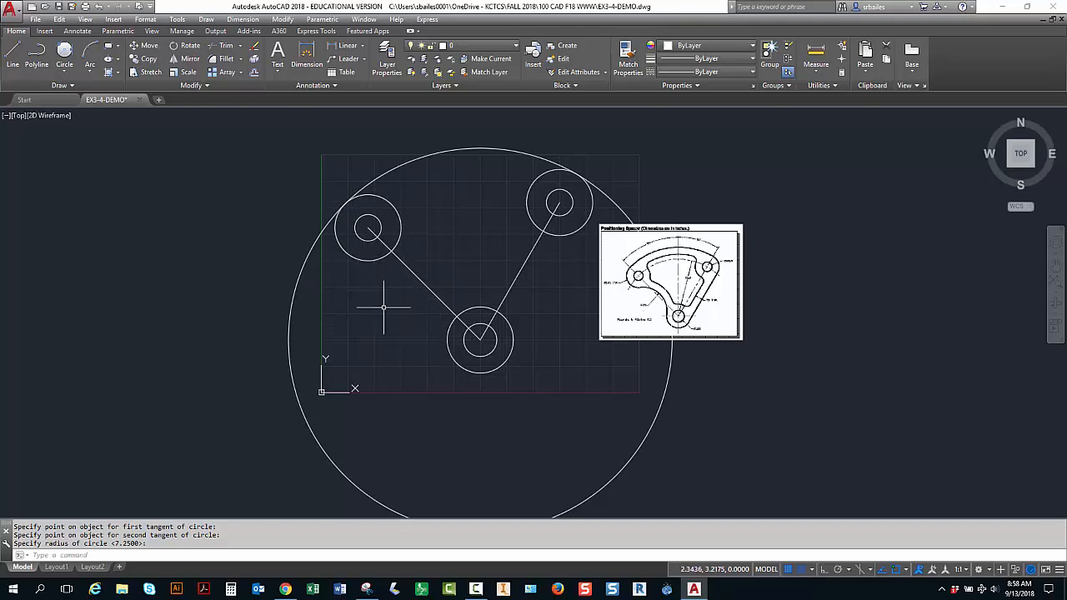
# Draw a circle of radius 2.5 tangent to the lower outer circle and the outer circle at the 135° line's end.
pyautogui.click(65, 50)
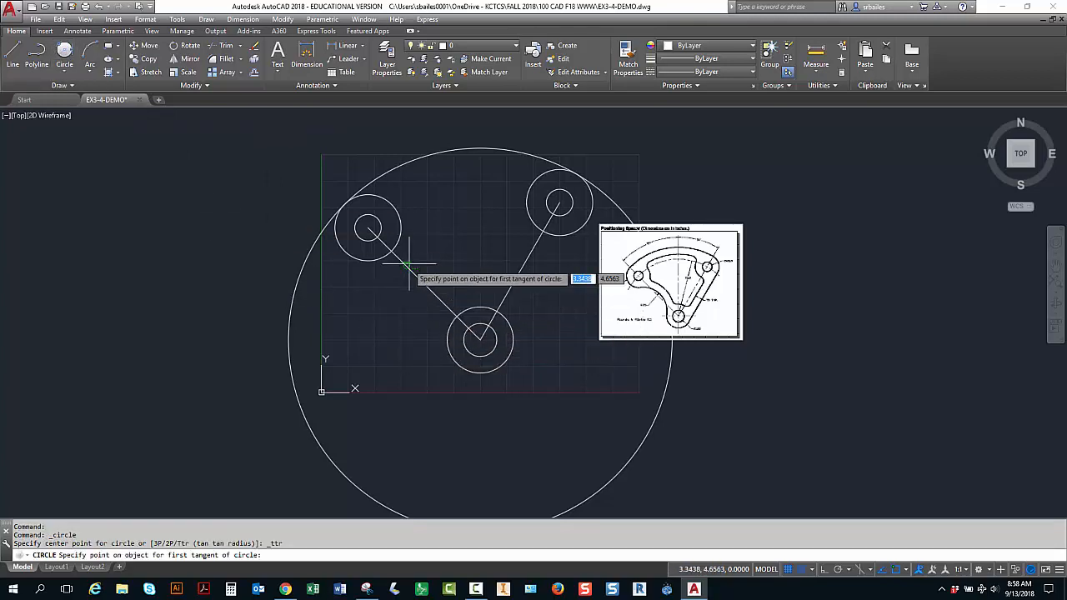
pyautogui.click(450, 332)
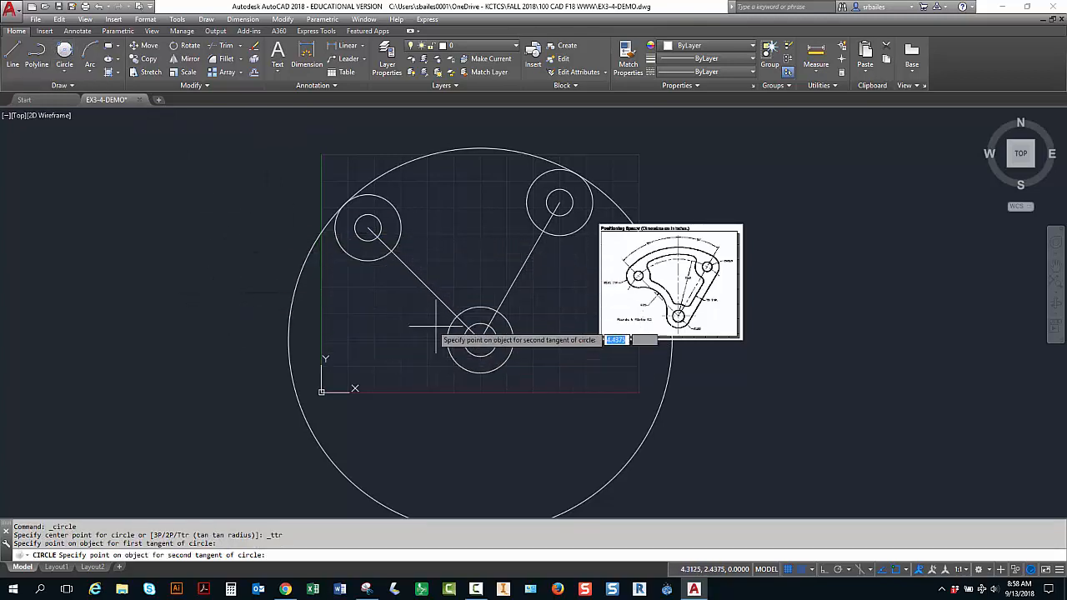
pyautogui.click(372, 263)
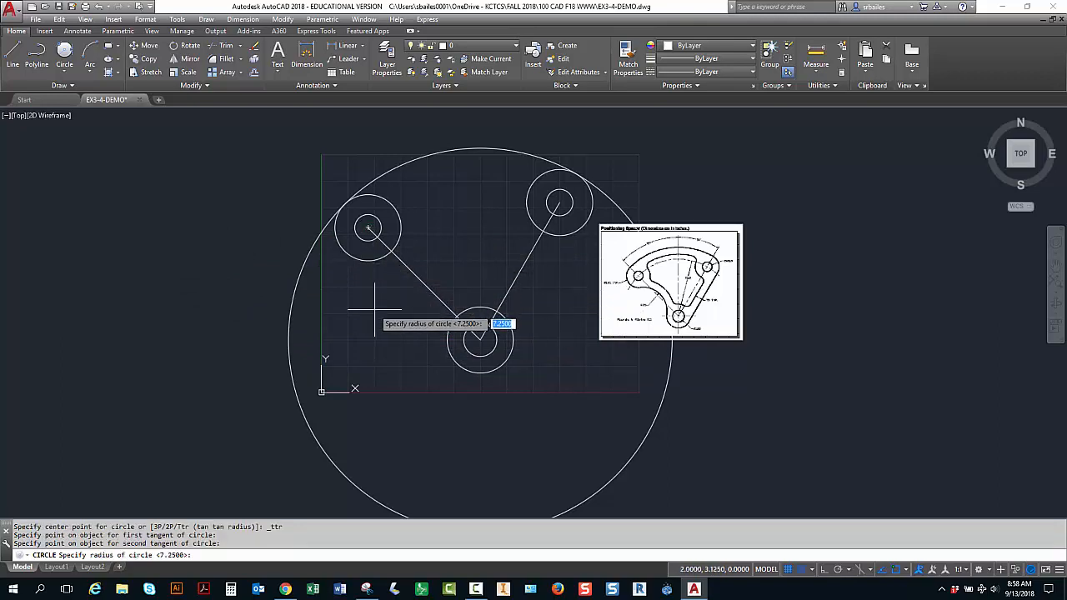
pyautogui.write('2.5')
pyautogui.press('Return')
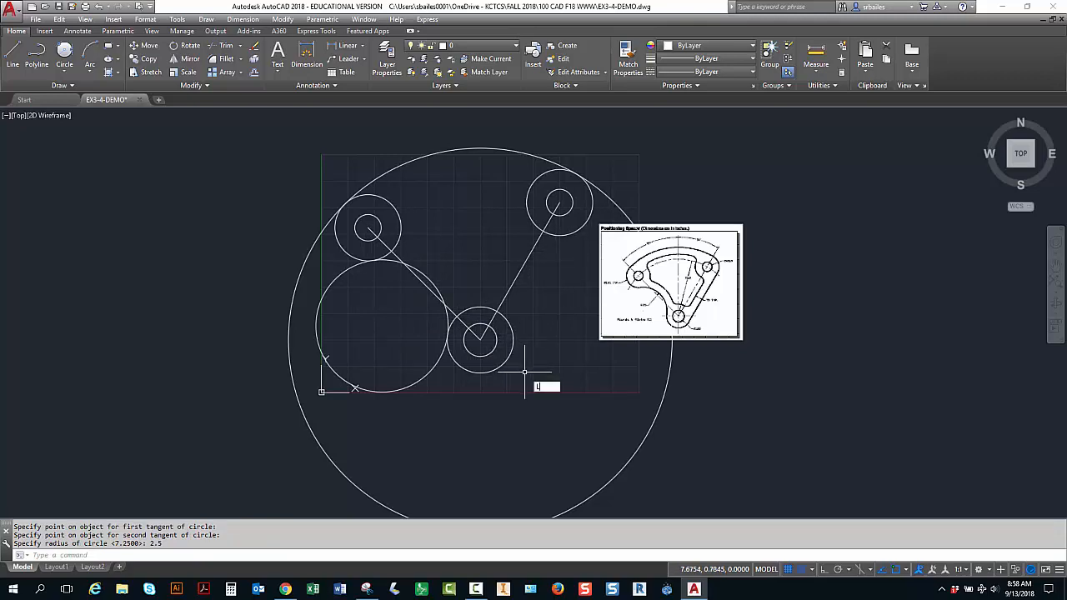
# Draw a line tangent to the lower outer circle and the outer circle at the 60° line's end, along their right sides.
pyautogui.press('Return')
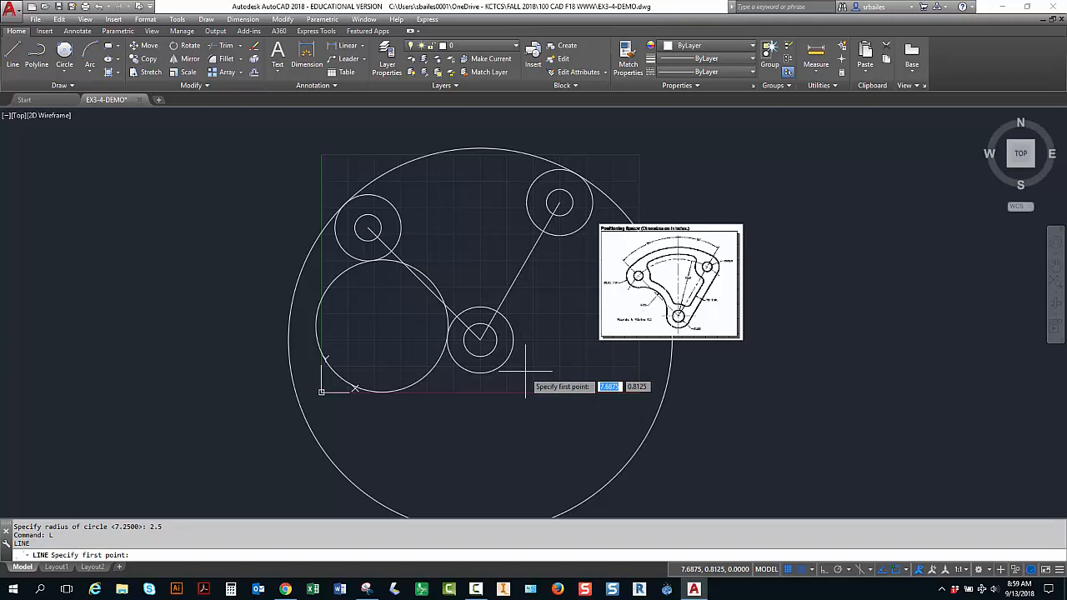
pyautogui.keyDown('shift'); pyautogui.rightClick(526, 371); pyautogui.keyUp('shift')
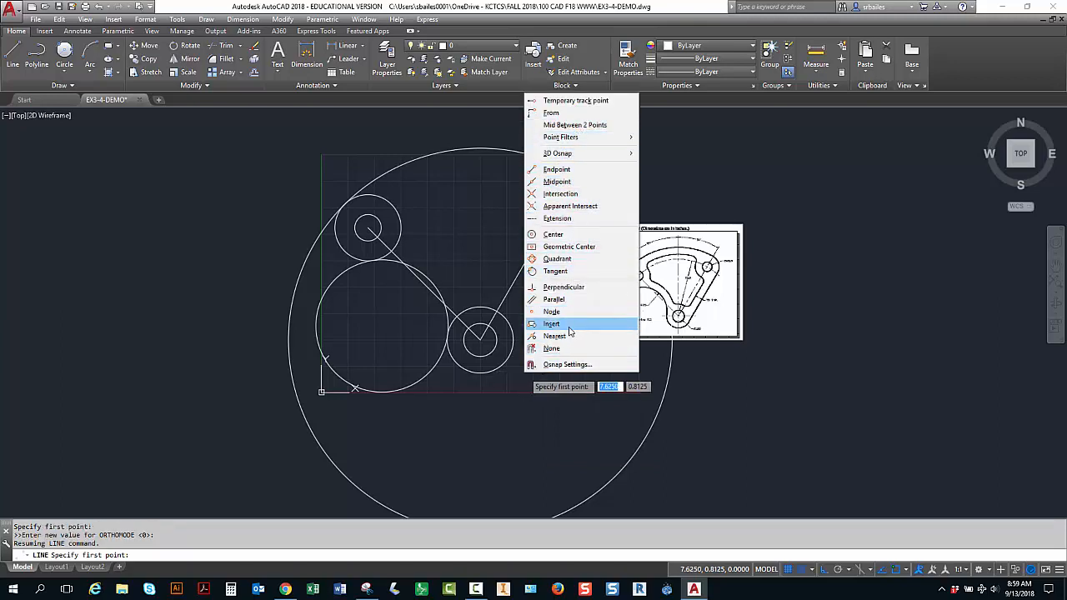
pyautogui.click(555, 271)
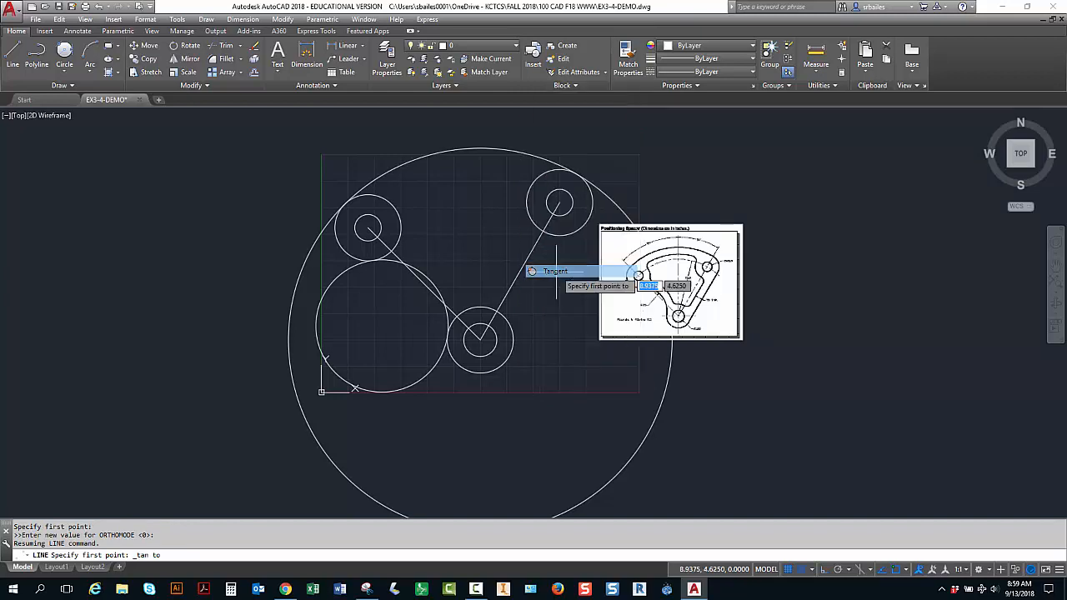
pyautogui.click(513, 352)
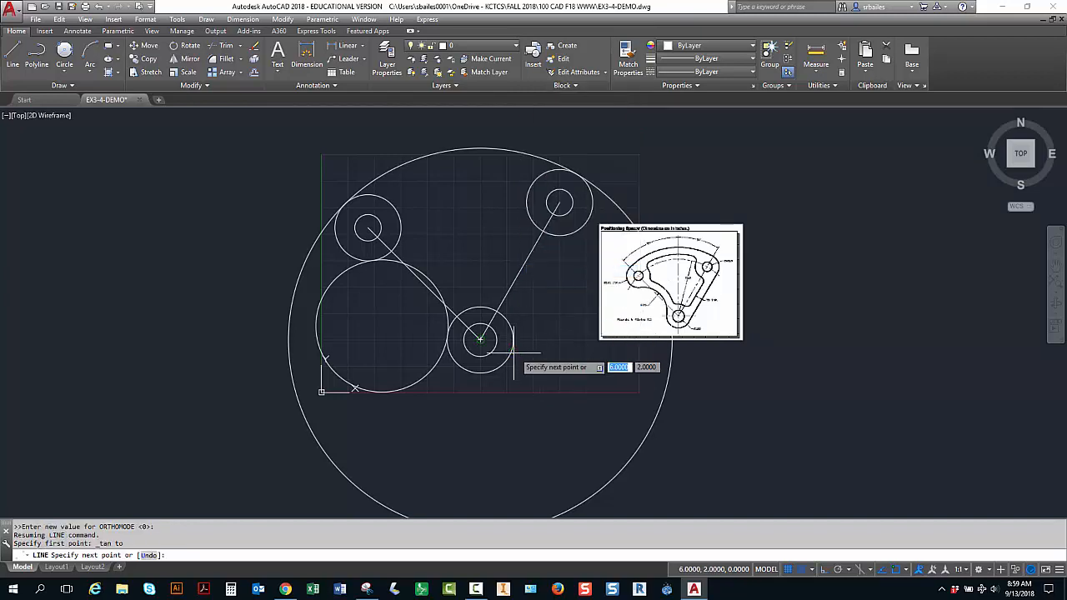
pyautogui.keyDown('shift'); pyautogui.rightClick(558, 272); pyautogui.keyUp('shift')
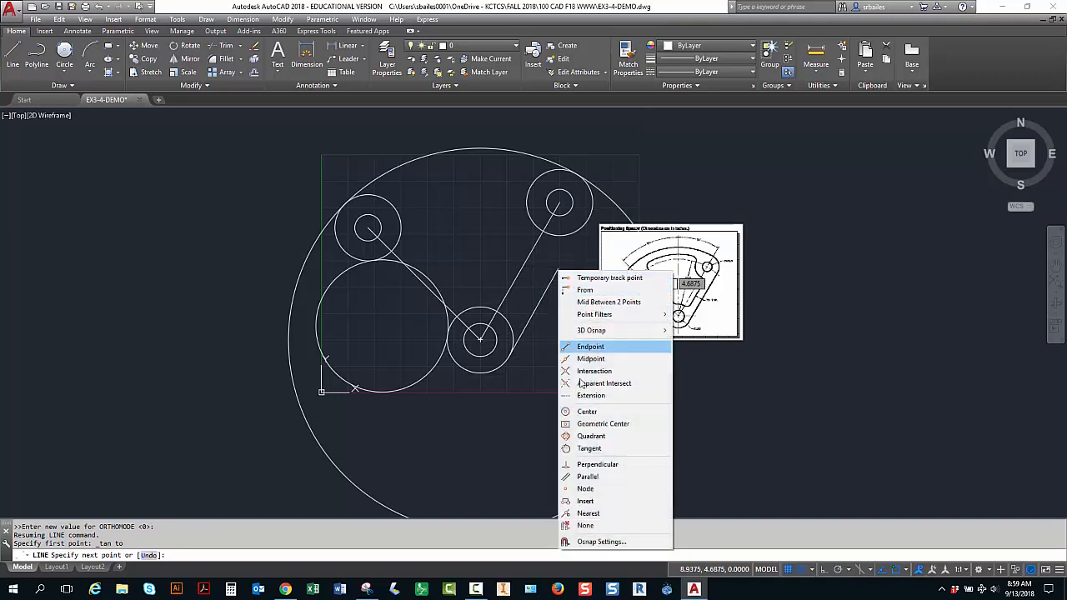
pyautogui.click(596, 450)
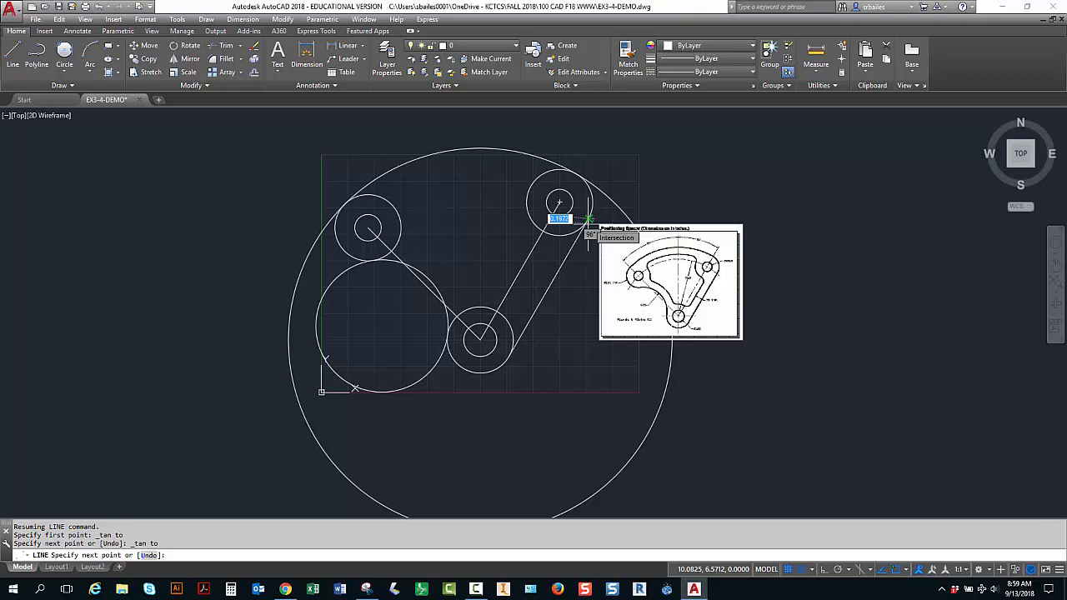
pyautogui.click(588, 218)
pyautogui.press('Return')
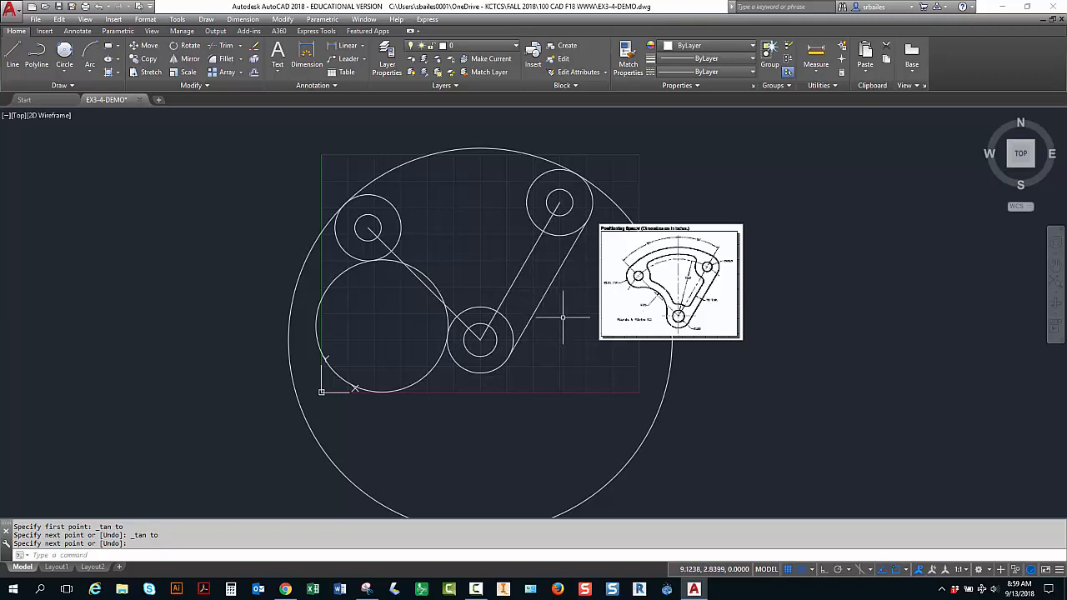
# Offset the tangent line by 0.75 toward the inside of the spacer.
pyautogui.write('o')
pyautogui.press('Return')
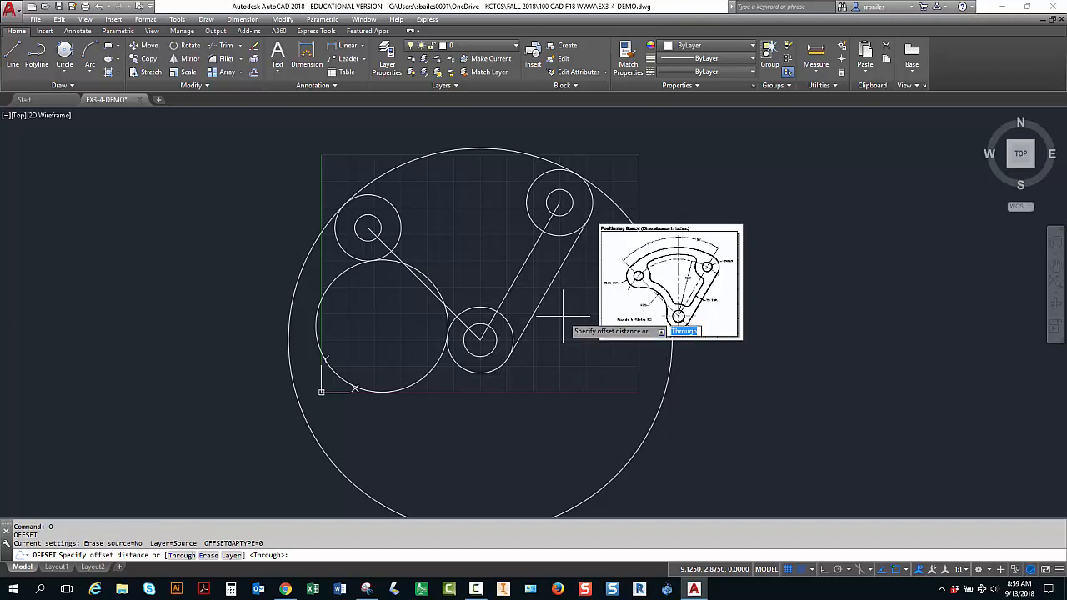
pyautogui.write('.75')
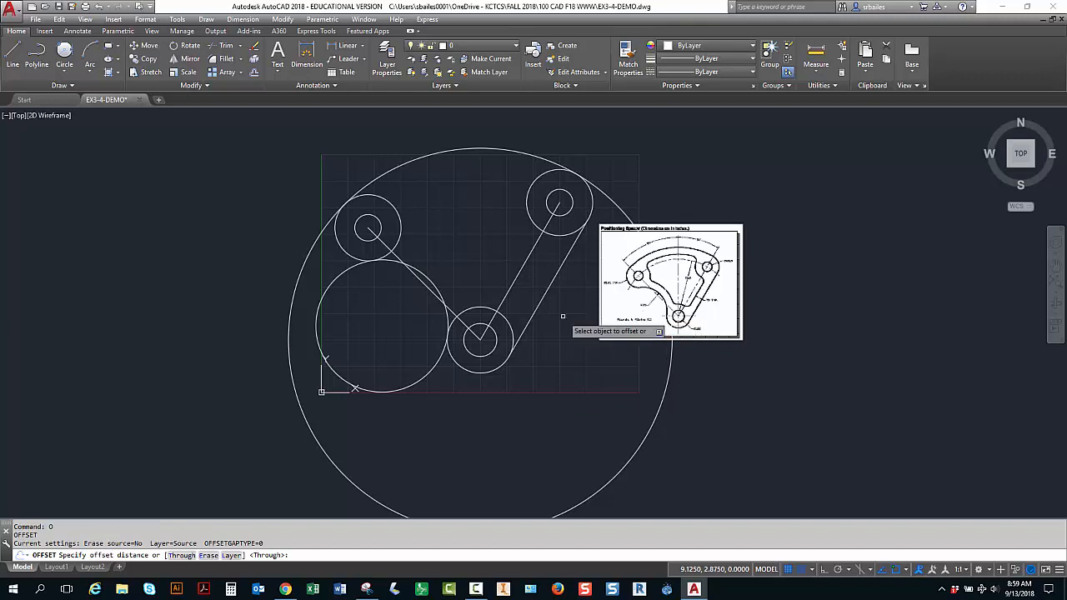
pyautogui.press('Return')
pyautogui.click(543, 298)
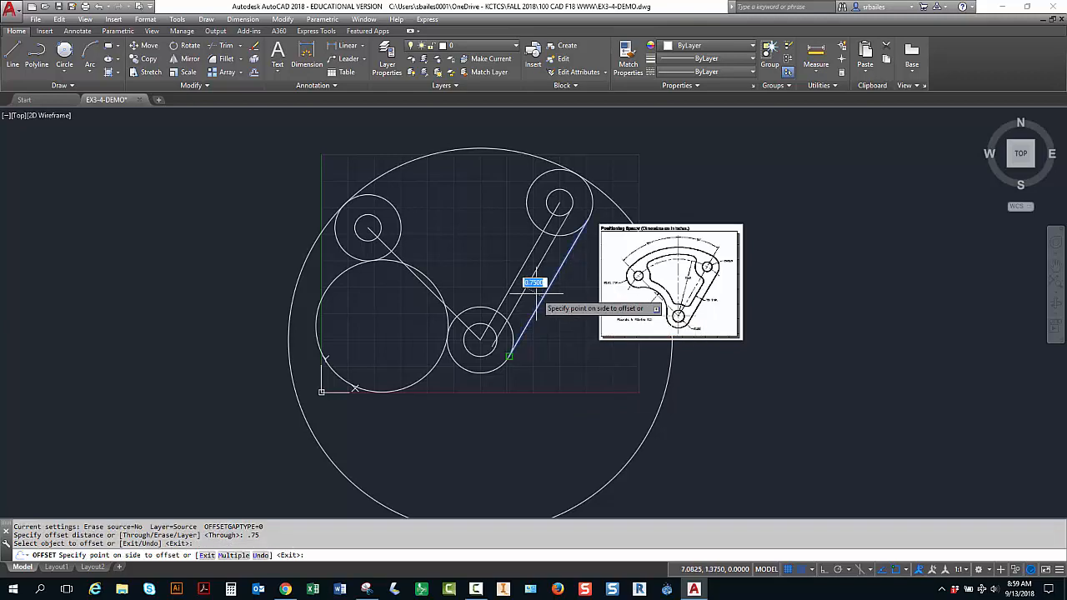
pyautogui.click(495, 243)
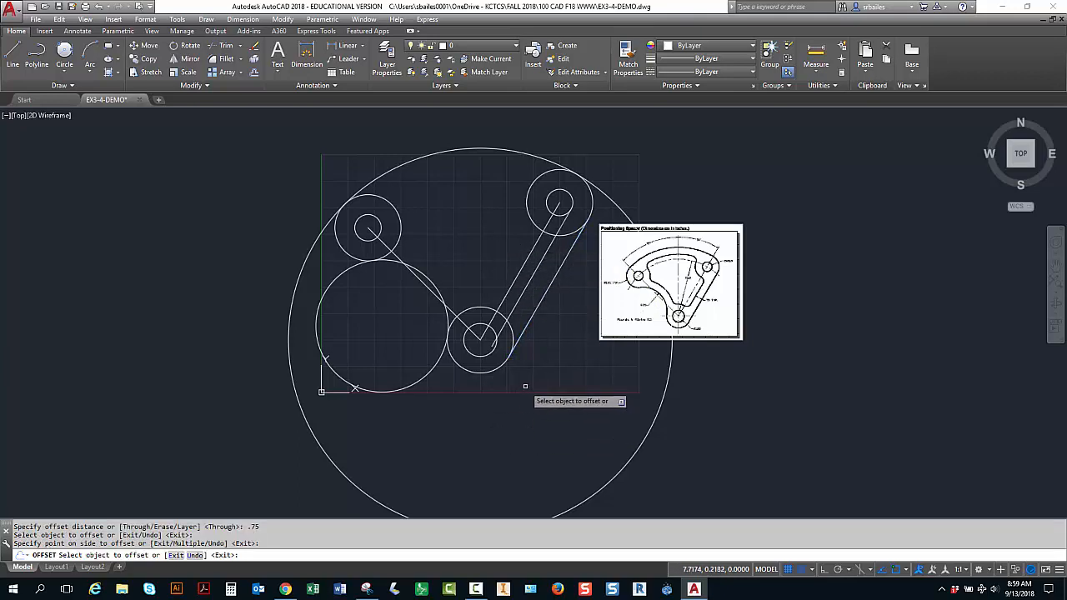
# Offset the radius 2.5 circle outward and the radius 7.25 circle inward by 0.75.
pyautogui.click(429, 280)
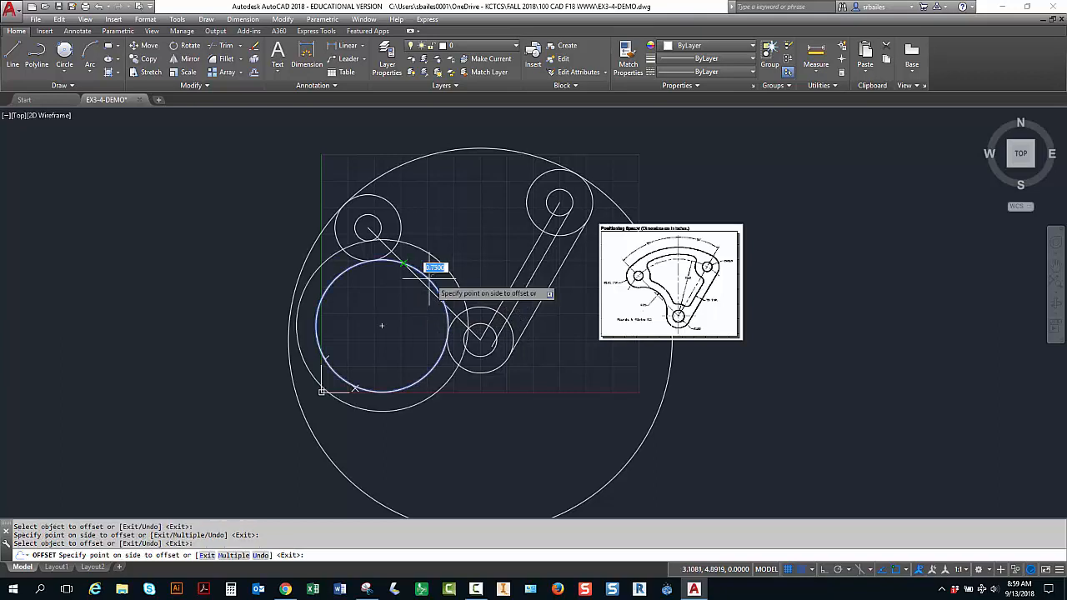
pyautogui.click(476, 227)
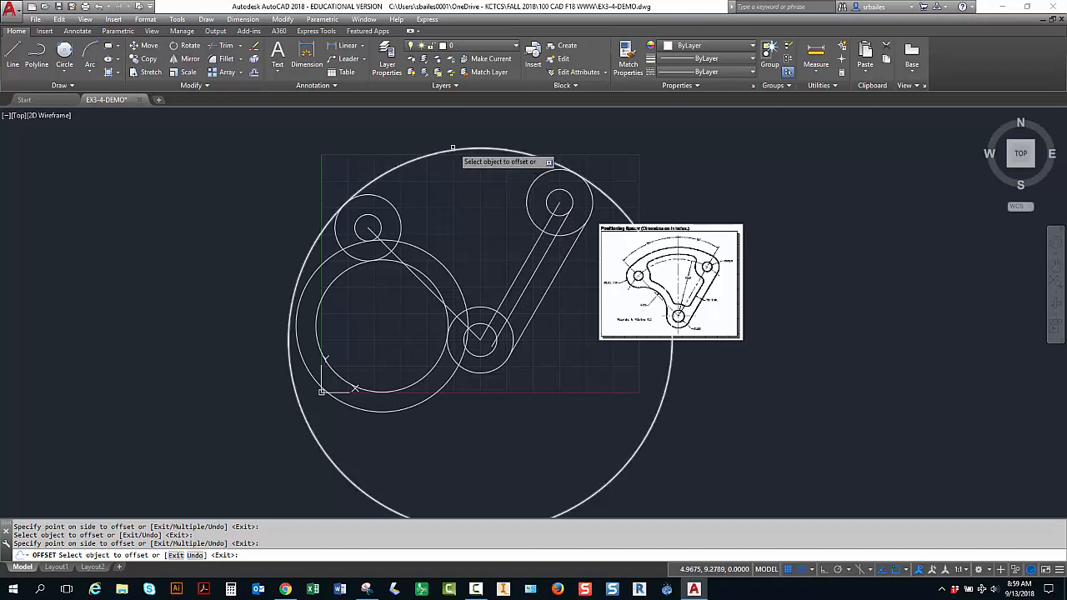
pyautogui.click(453, 150)
pyautogui.click(451, 166)
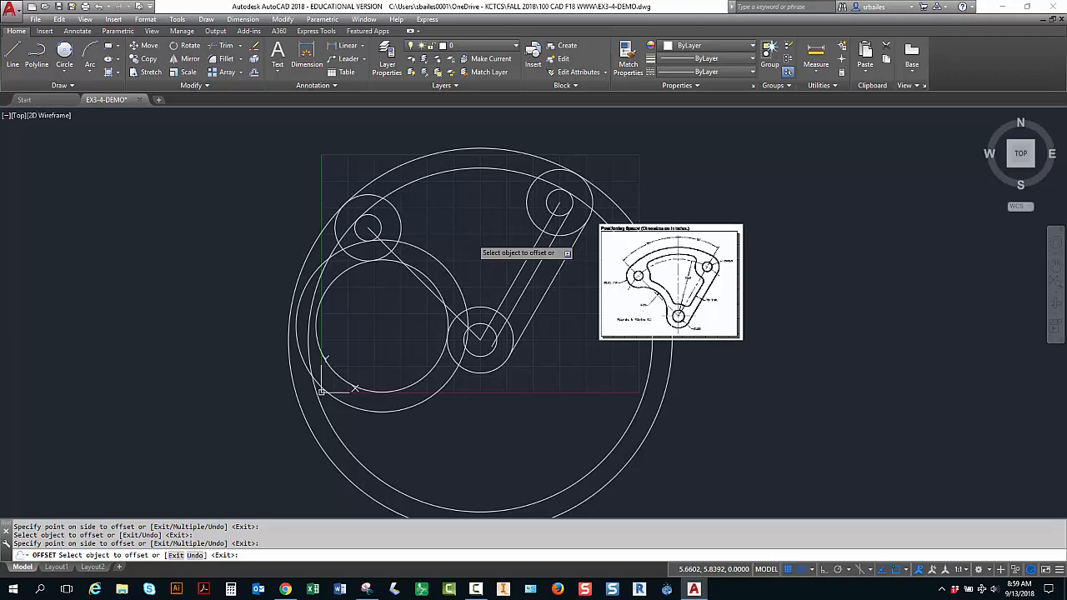
pyautogui.press('Escape')
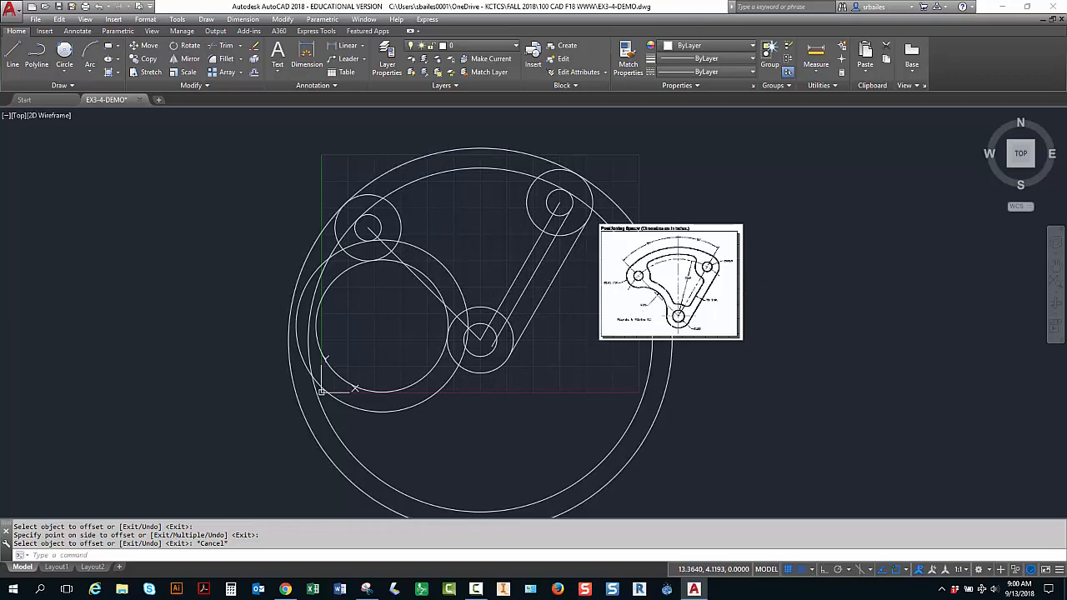
# Trim the radius 7.25 circle to its upper arc, using the two upper outer circles as cutting edges.
pyautogui.scroll(2, 475, 295)
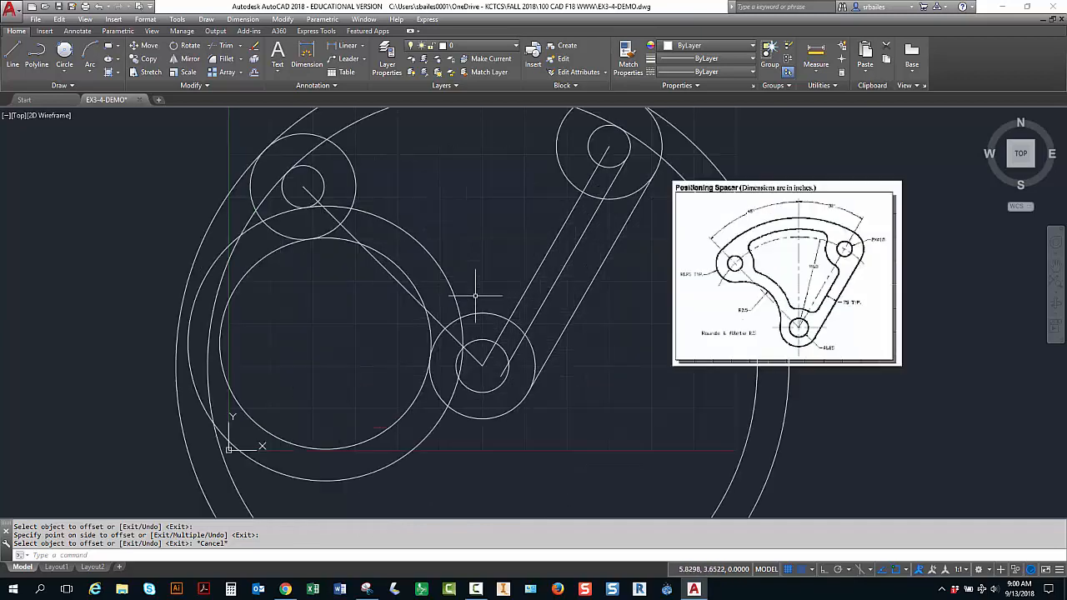
pyautogui.moveTo(478, 294); pyautogui.dragTo(483, 346, button='middle')
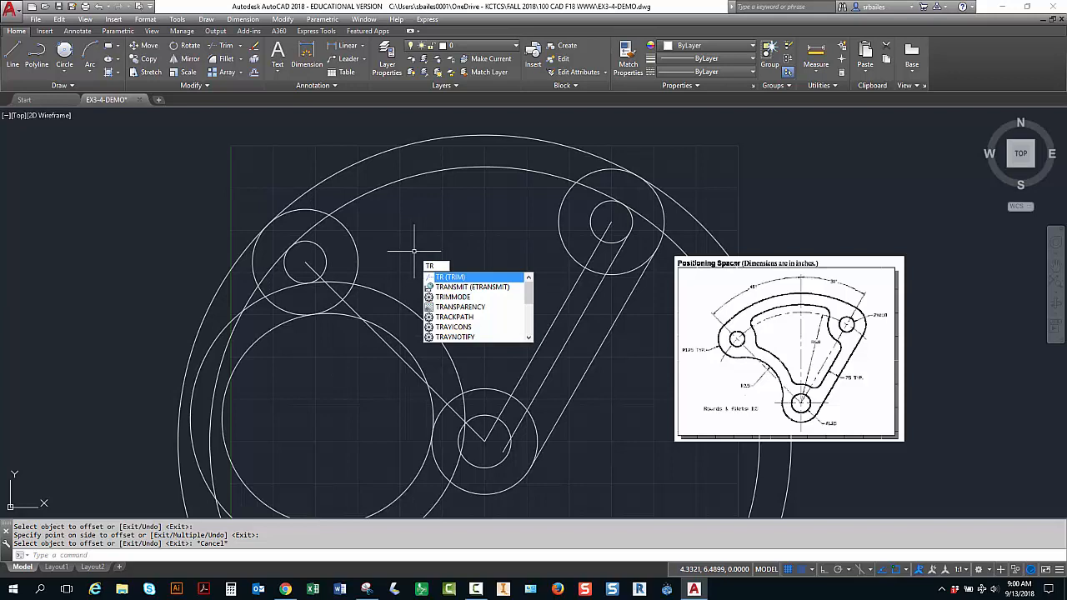
pyautogui.press('Return')
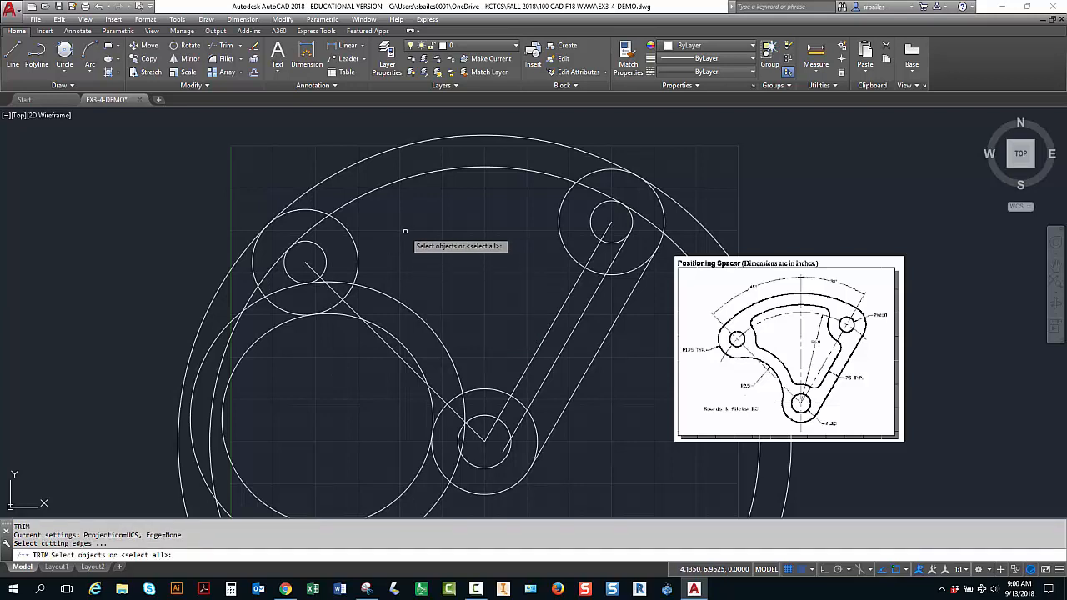
pyautogui.click(356, 245)
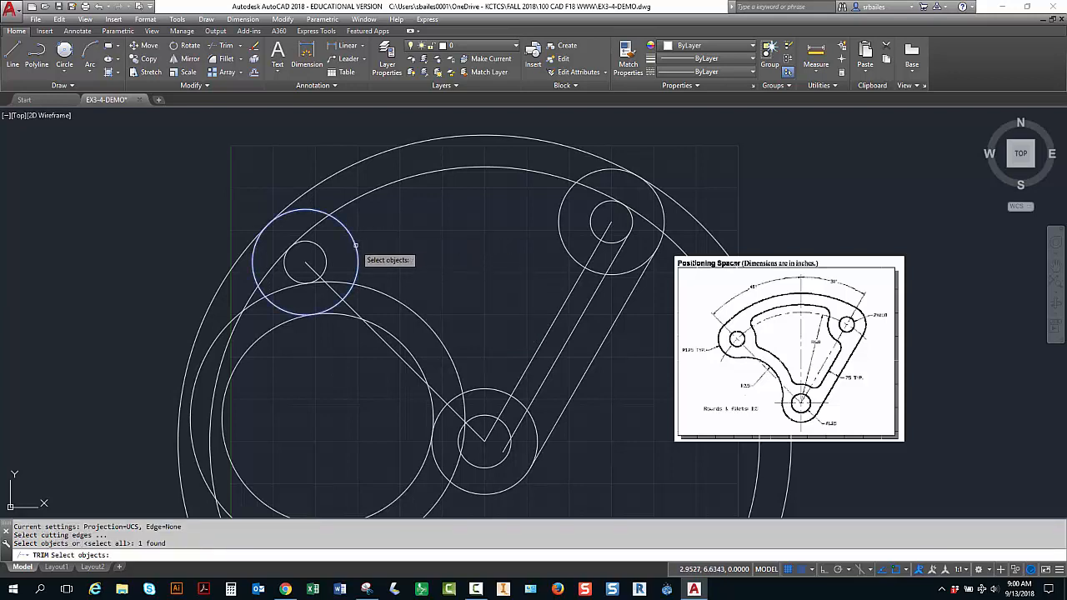
pyautogui.click(564, 247)
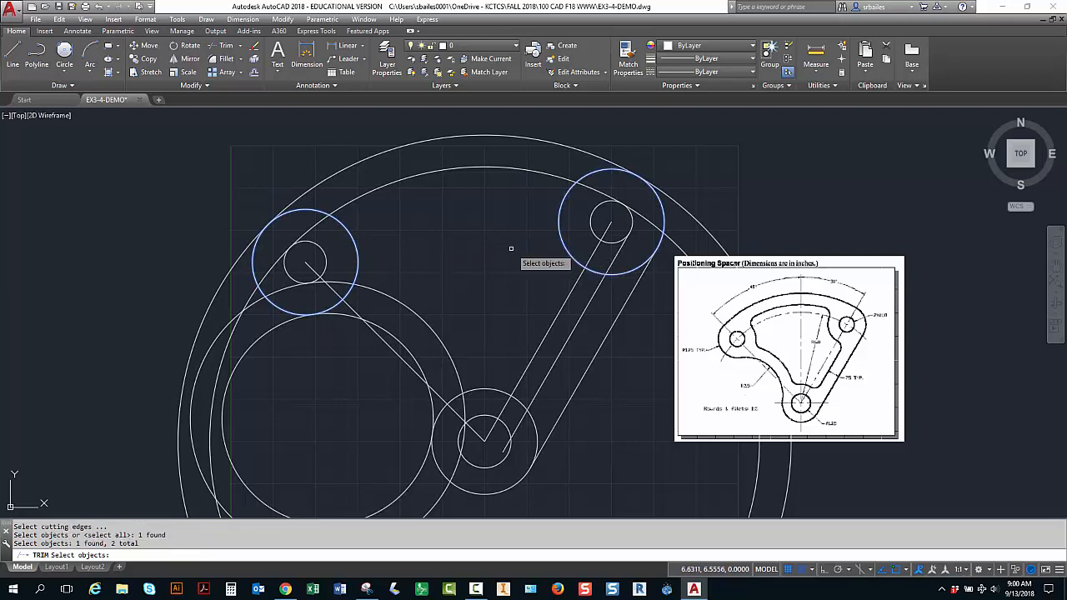
pyautogui.press('Return')
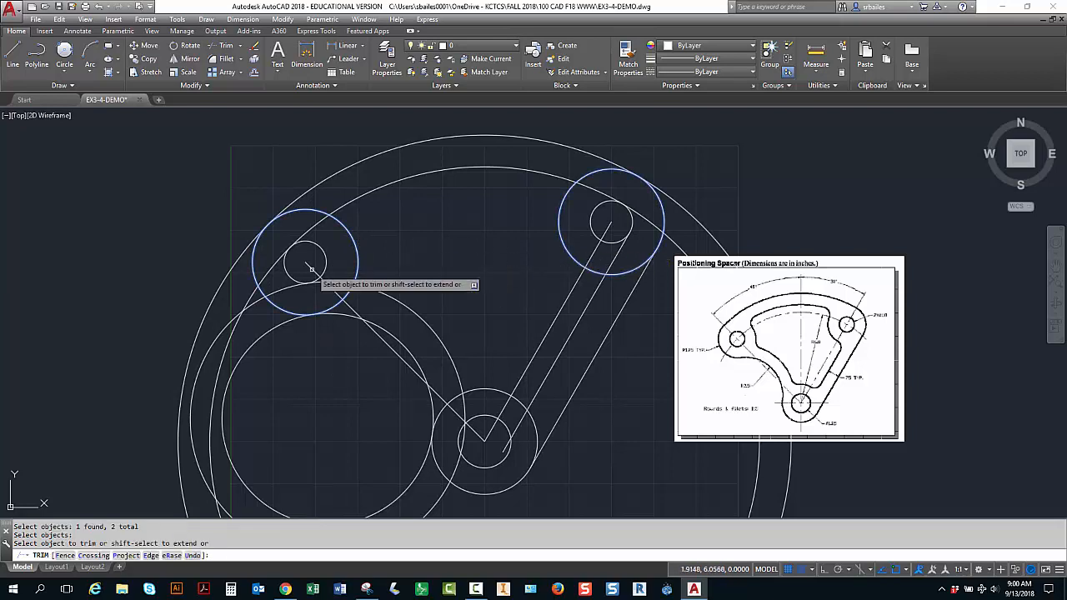
pyautogui.click(212, 297)
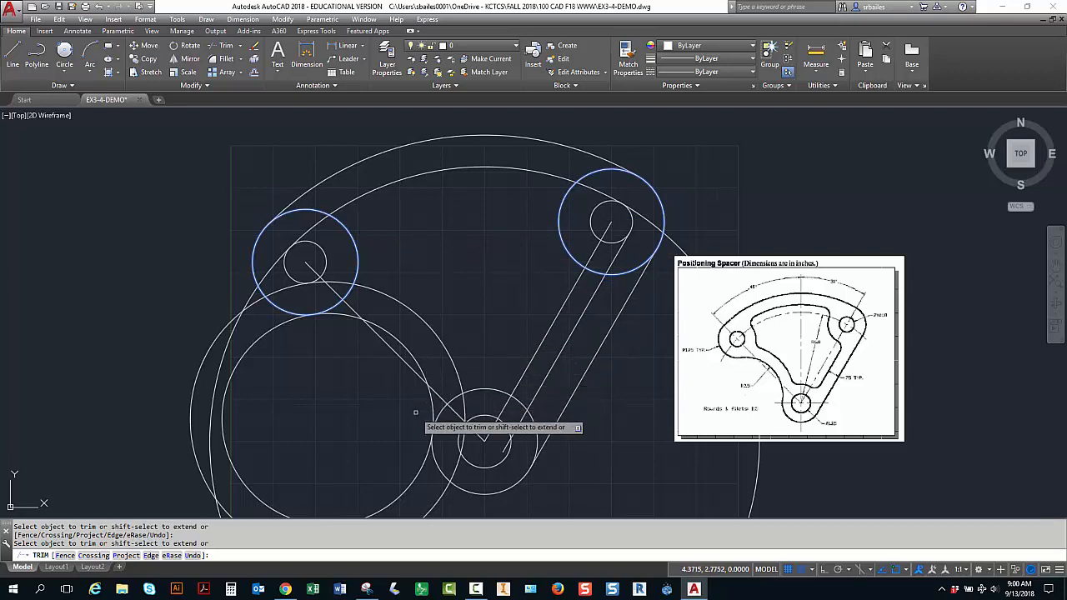
pyautogui.press('Return')
# Trim the radius 2.5 circle and its 0.75 offset to the arcs between the upper-left and lower outer circles.
pyautogui.press('Return')
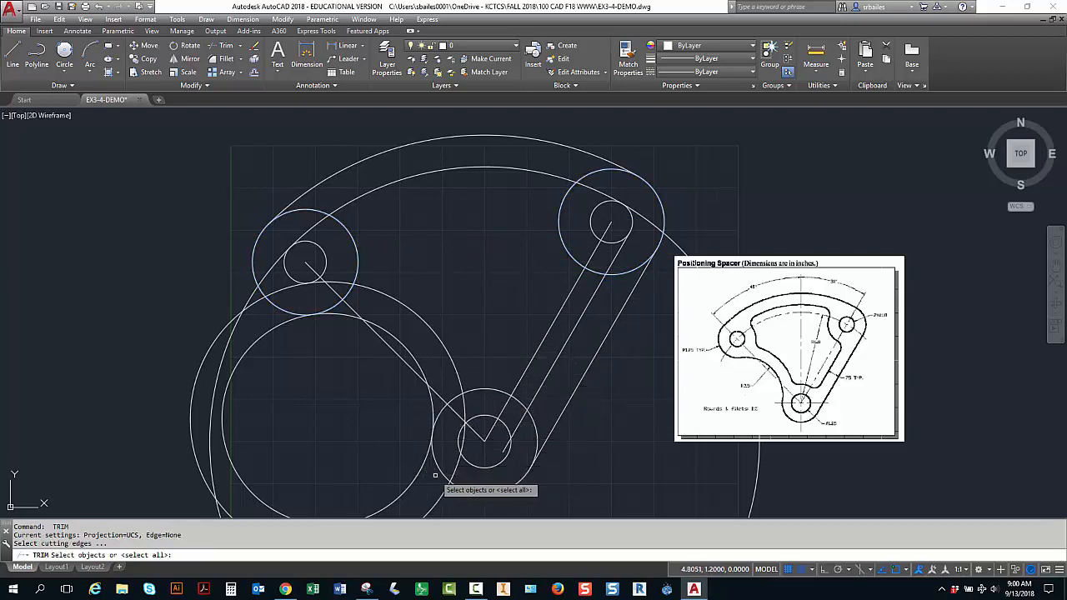
pyautogui.click(436, 469)
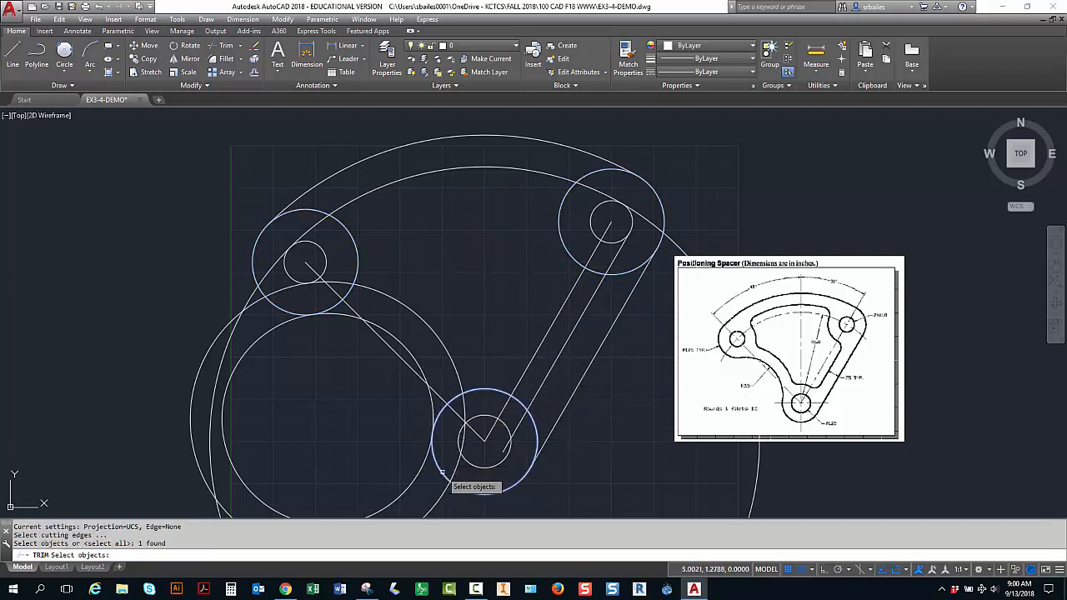
pyautogui.click(275, 308)
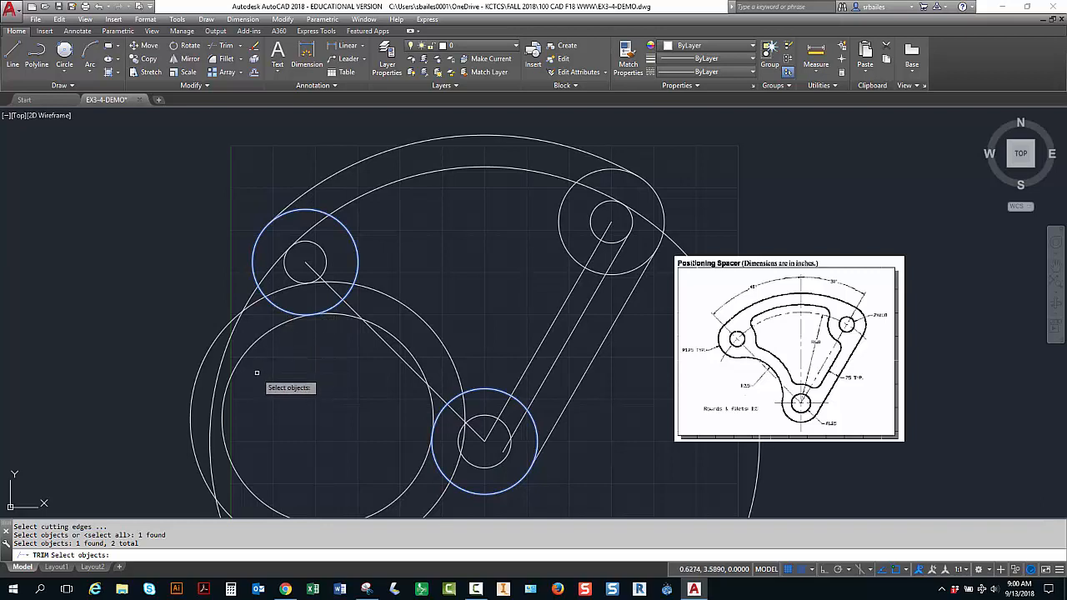
pyautogui.press('Return')
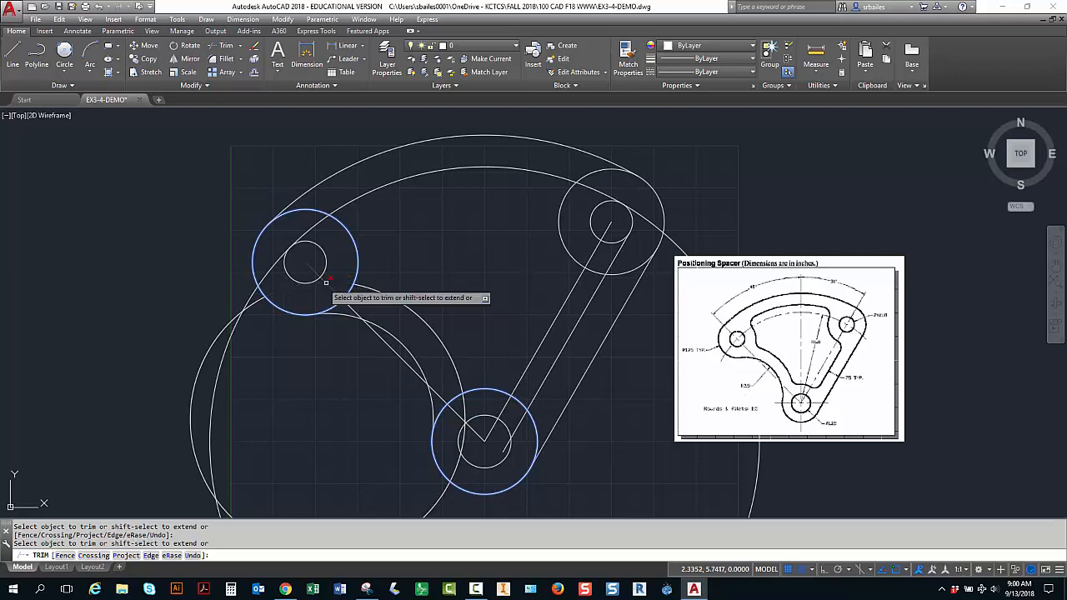
pyautogui.click(257, 303)
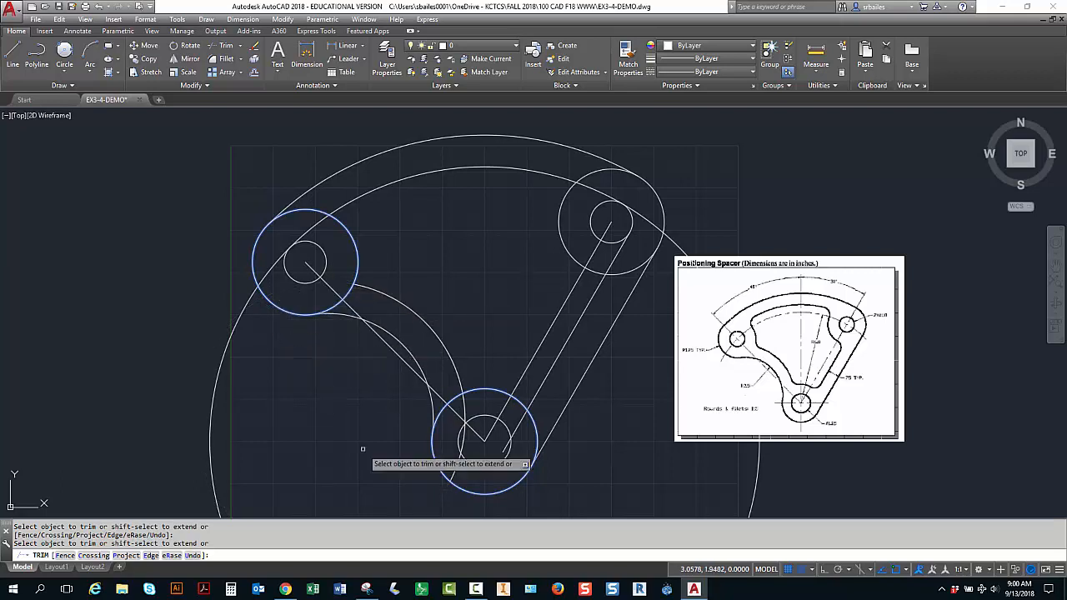
pyautogui.click(454, 472)
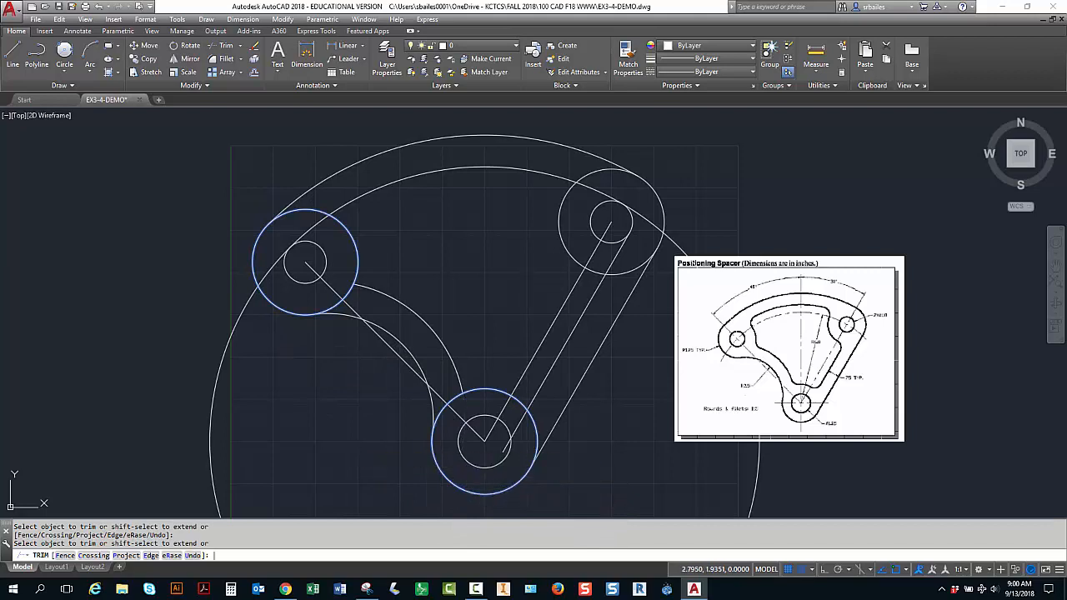
pyautogui.press('Return')
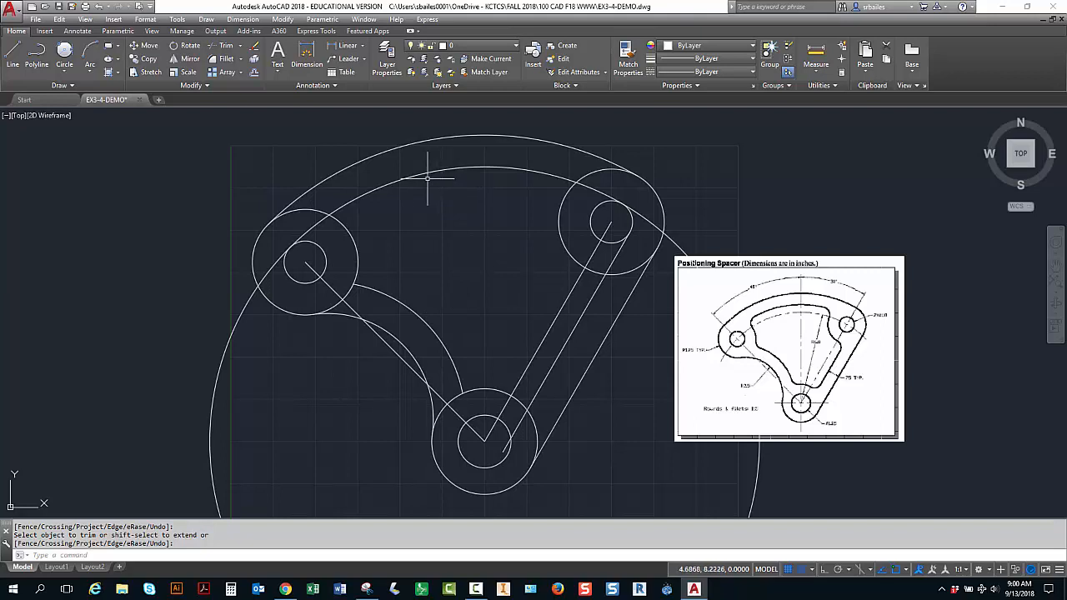
# Trim the inward offset of the large circle to the arc between the two upper outer circles.
pyautogui.press('Return')
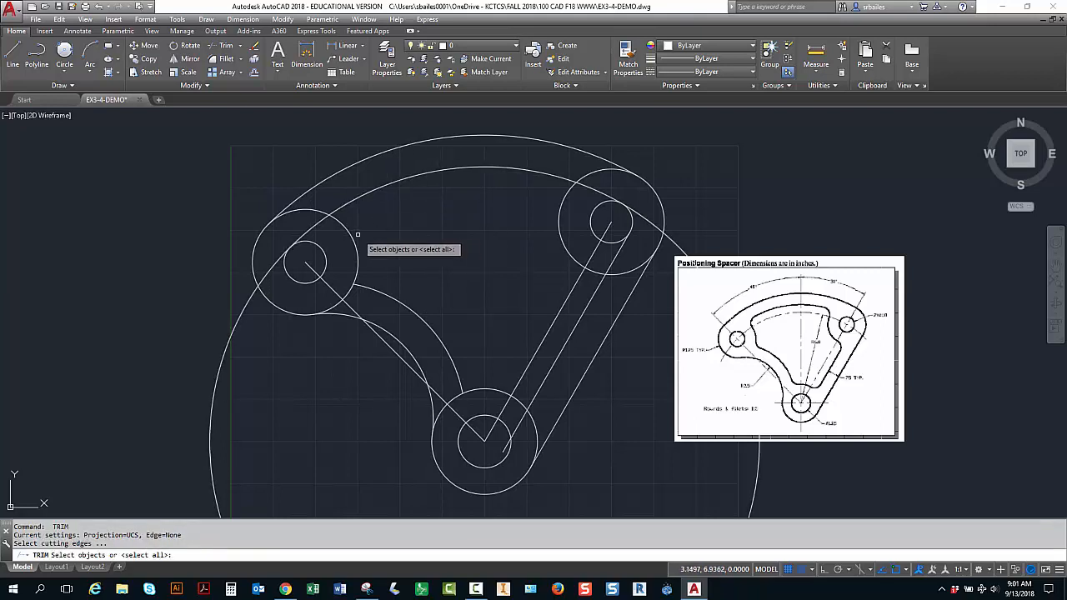
pyautogui.click(354, 238)
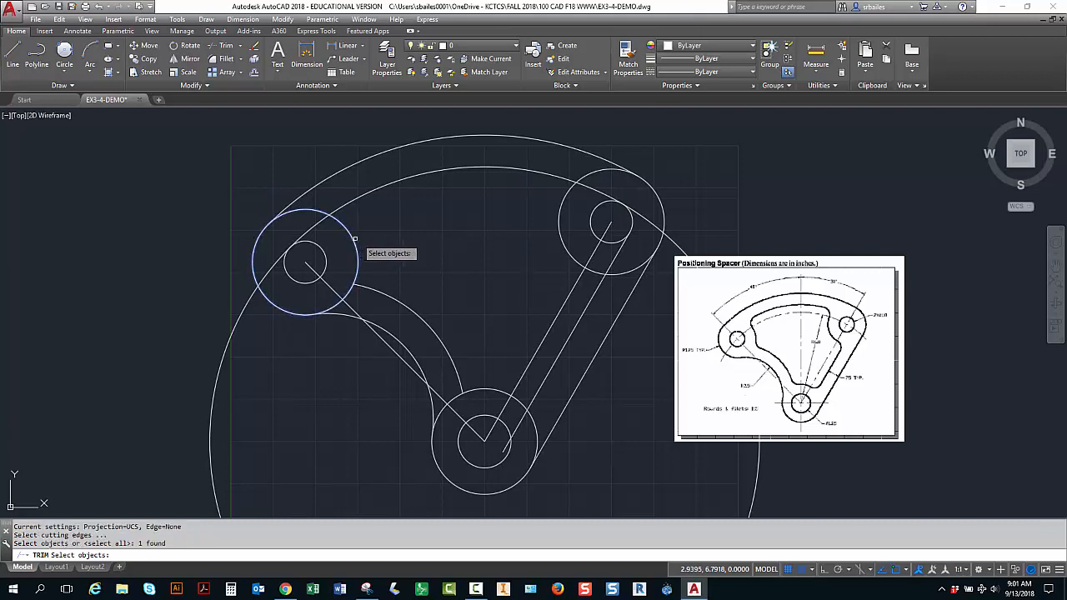
pyautogui.click(558, 236)
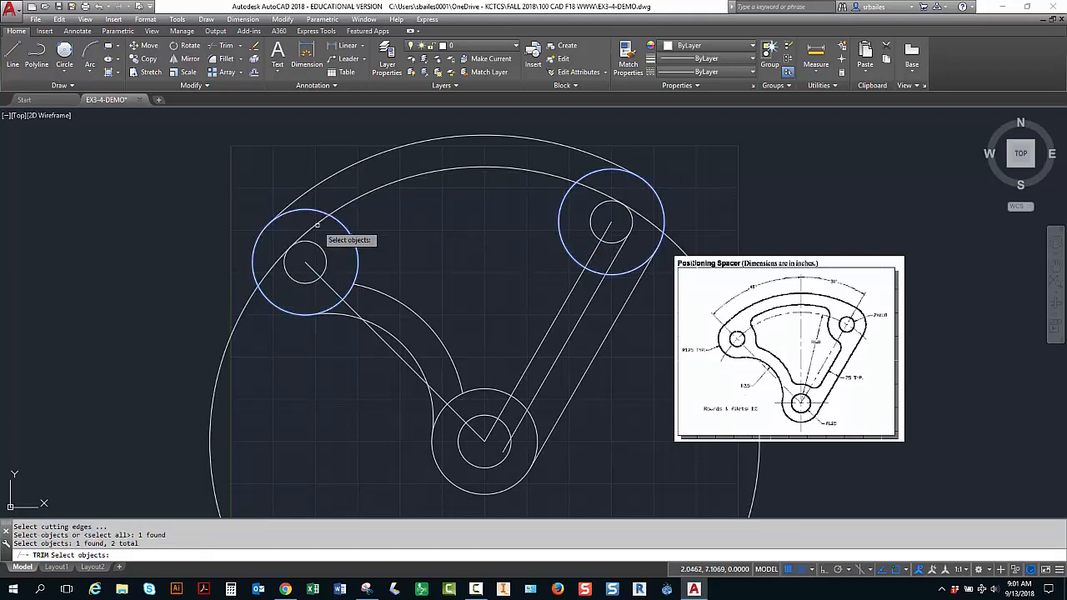
pyautogui.press('Return')
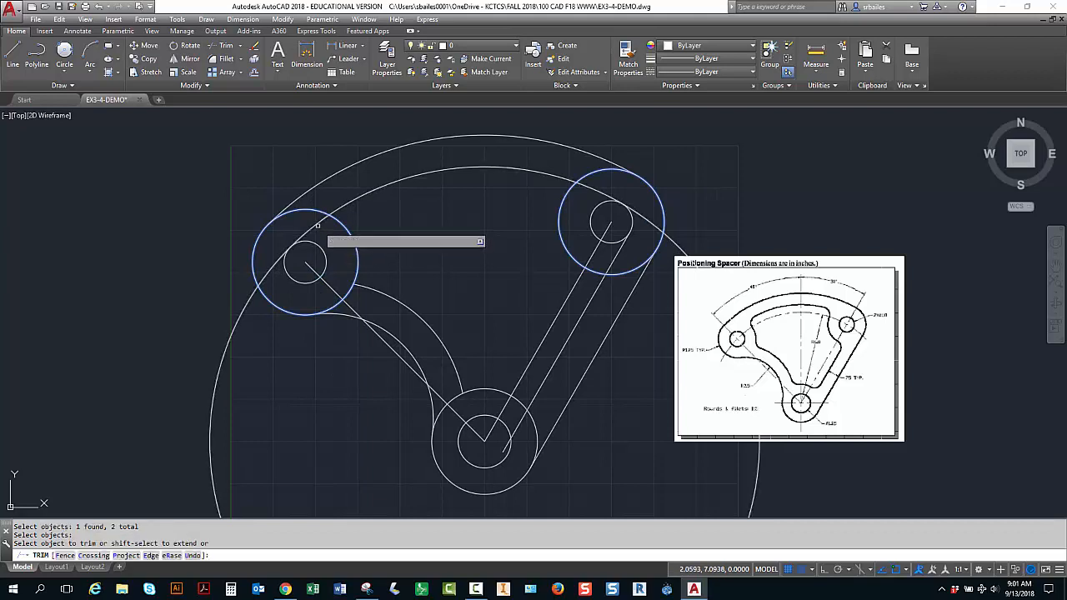
pyautogui.click(248, 302)
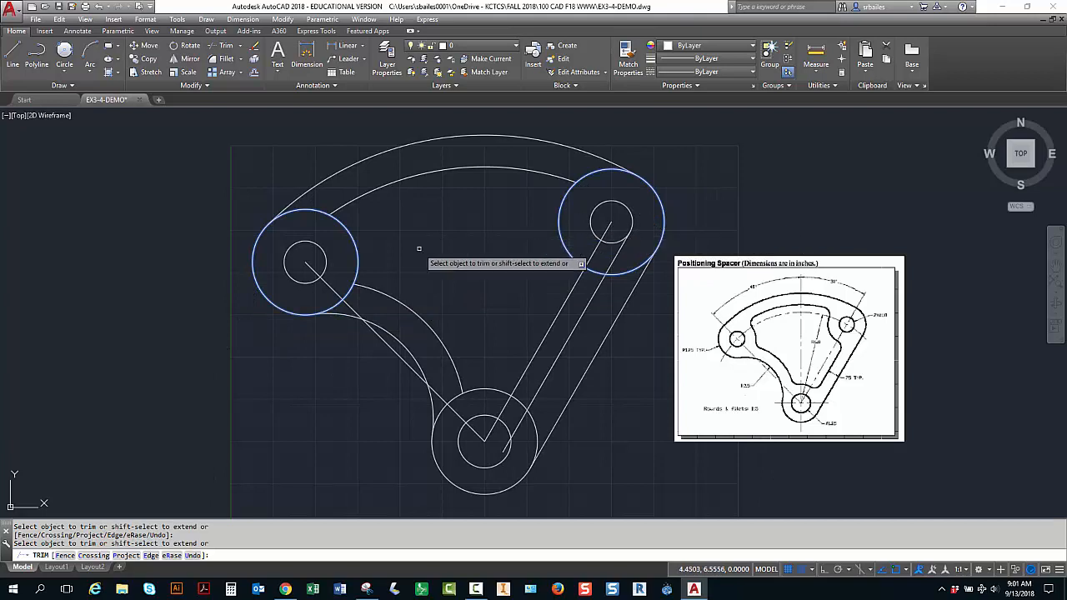
pyautogui.press('Return')
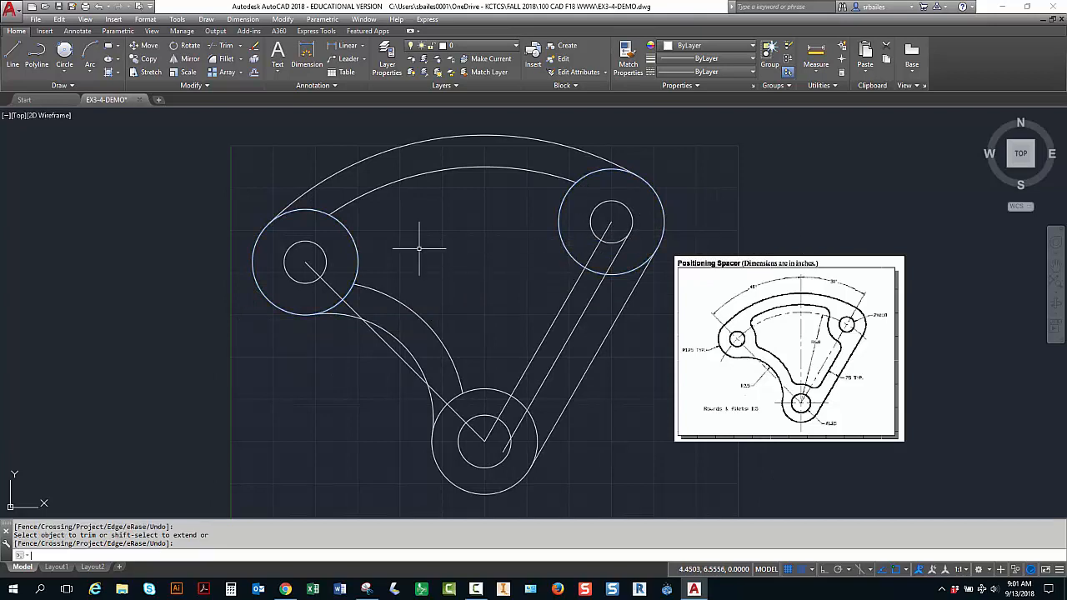
# Delete the 135° and 60° construction lines that run from the lower circle's center.
pyautogui.click(332, 286)
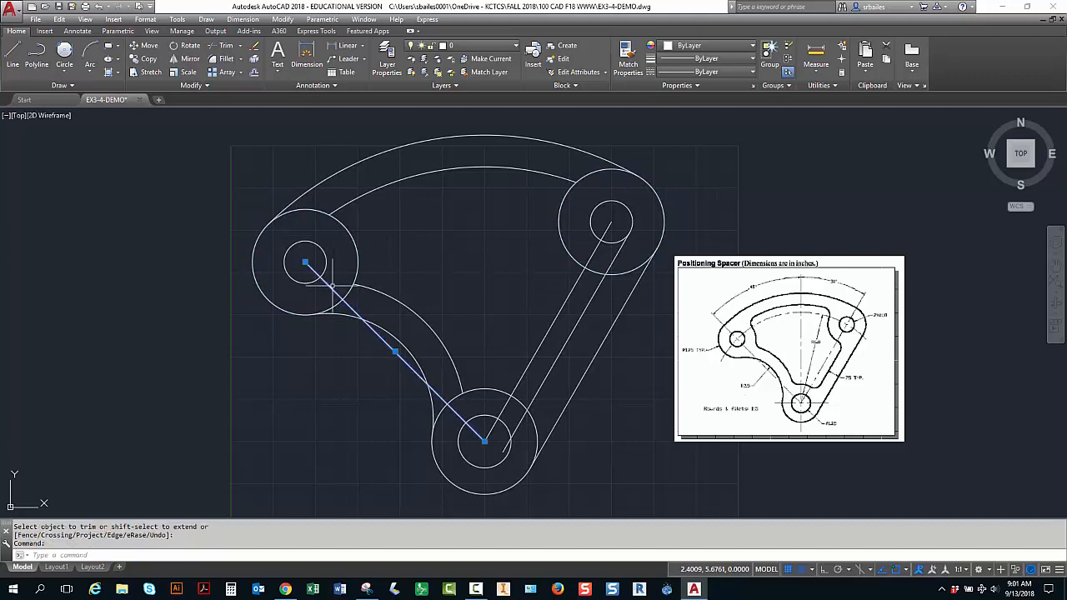
pyautogui.press('Delete')
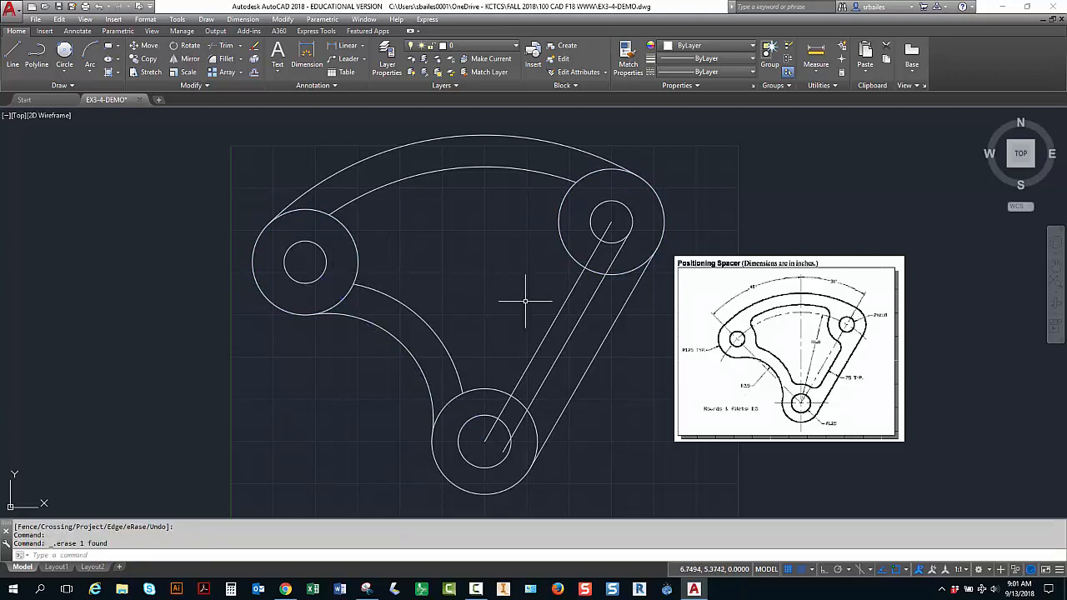
pyautogui.click(553, 317)
pyautogui.press('Delete')
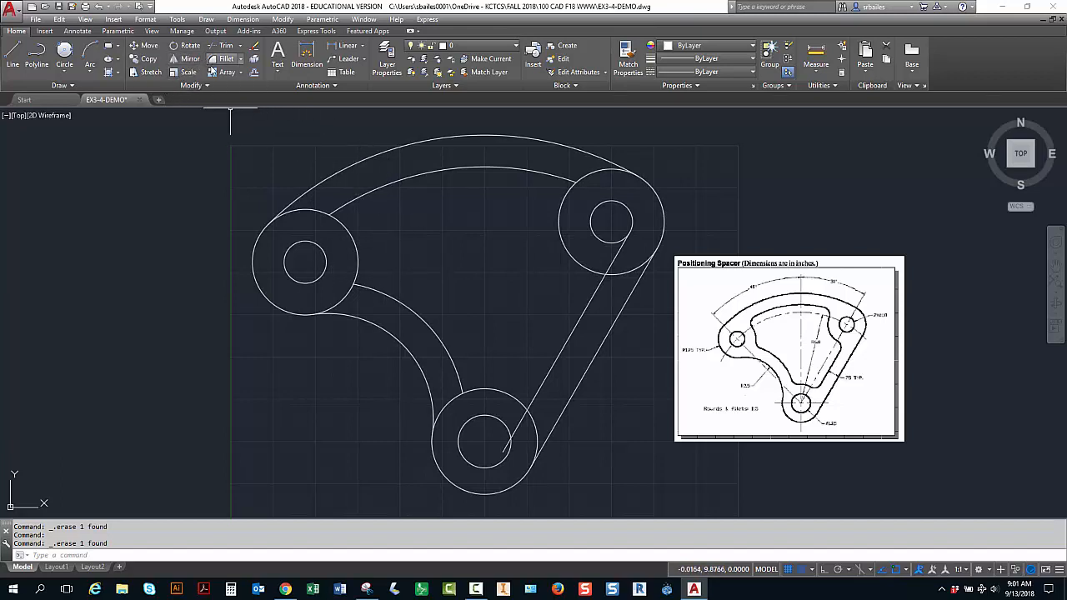
# Fillet the corner between the inner left arc and the upper-left outer circle with a radius of 0.5.
pyautogui.click(225, 59)
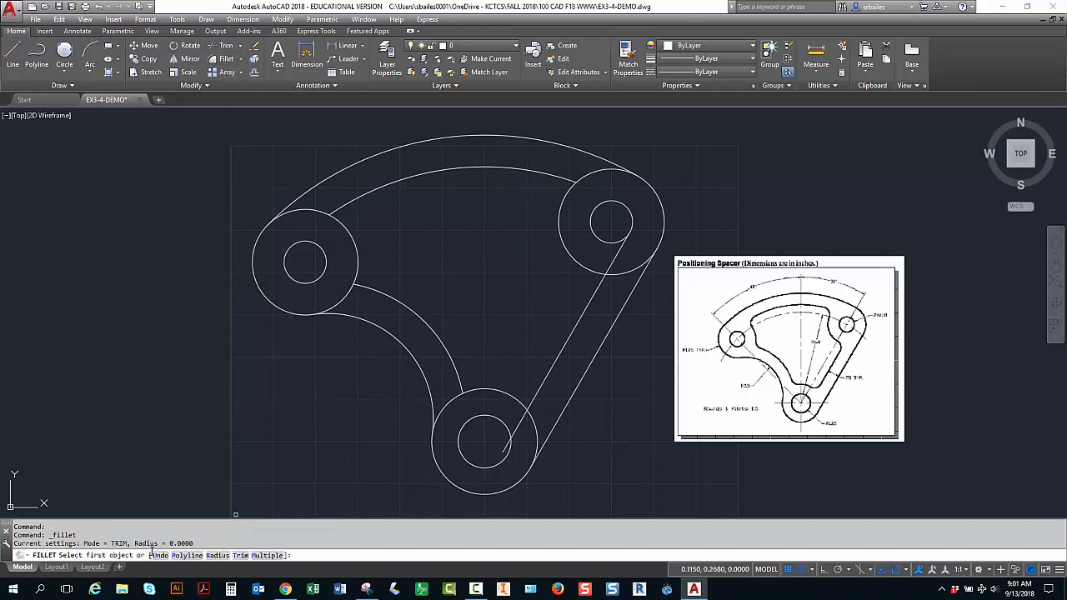
pyautogui.click(215, 555)
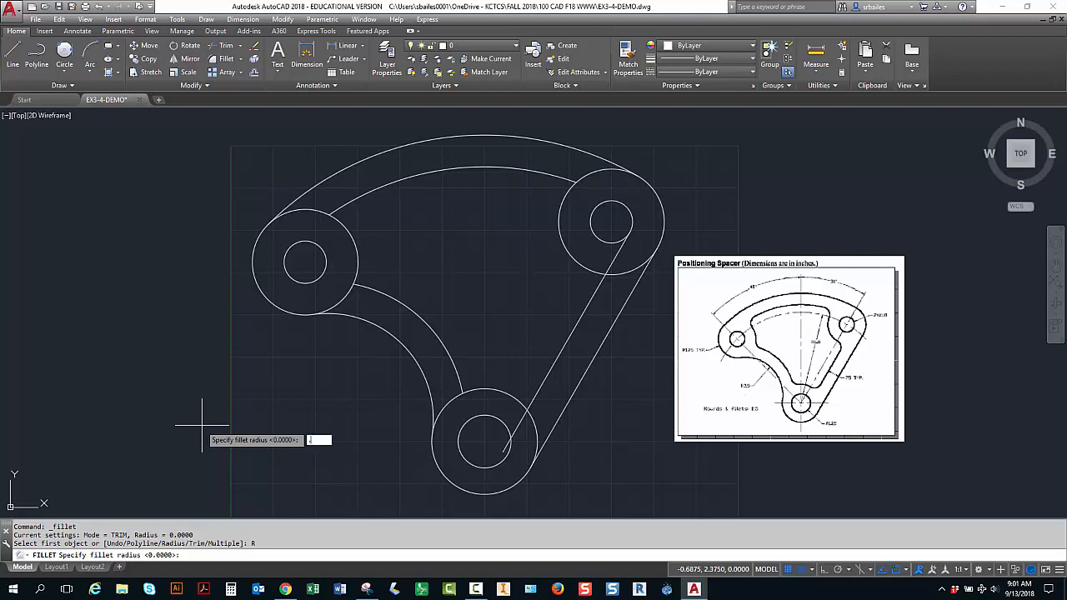
pyautogui.press('Return')
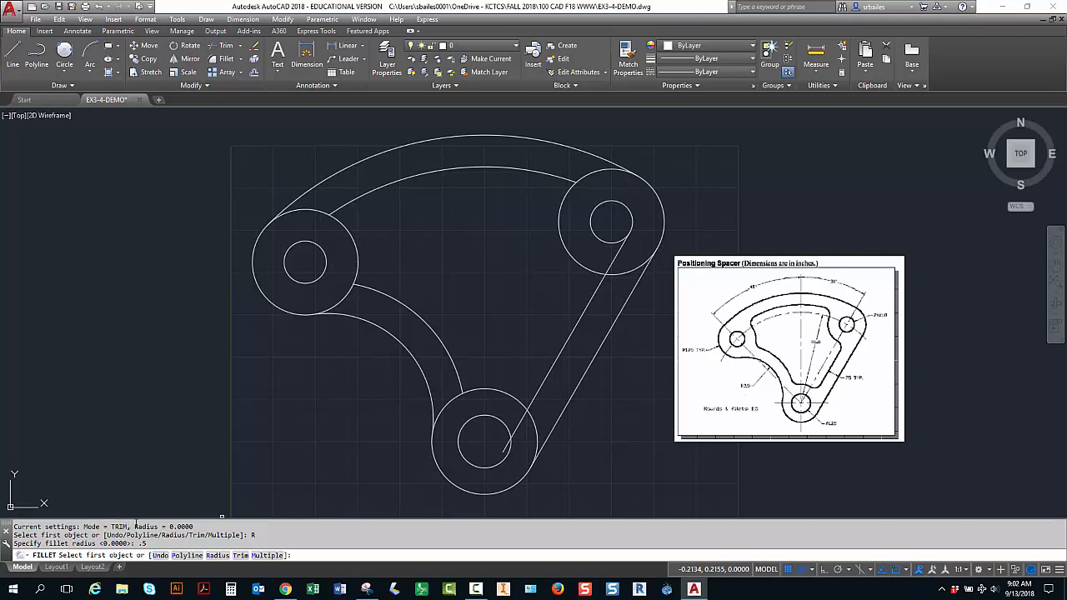
pyautogui.click(369, 291)
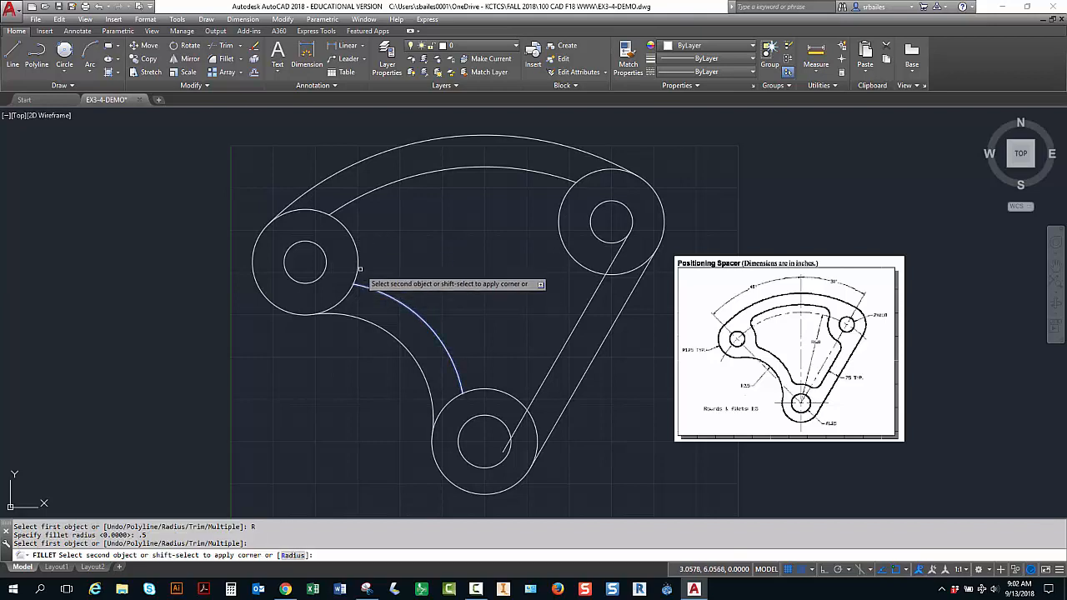
pyautogui.click(359, 268)
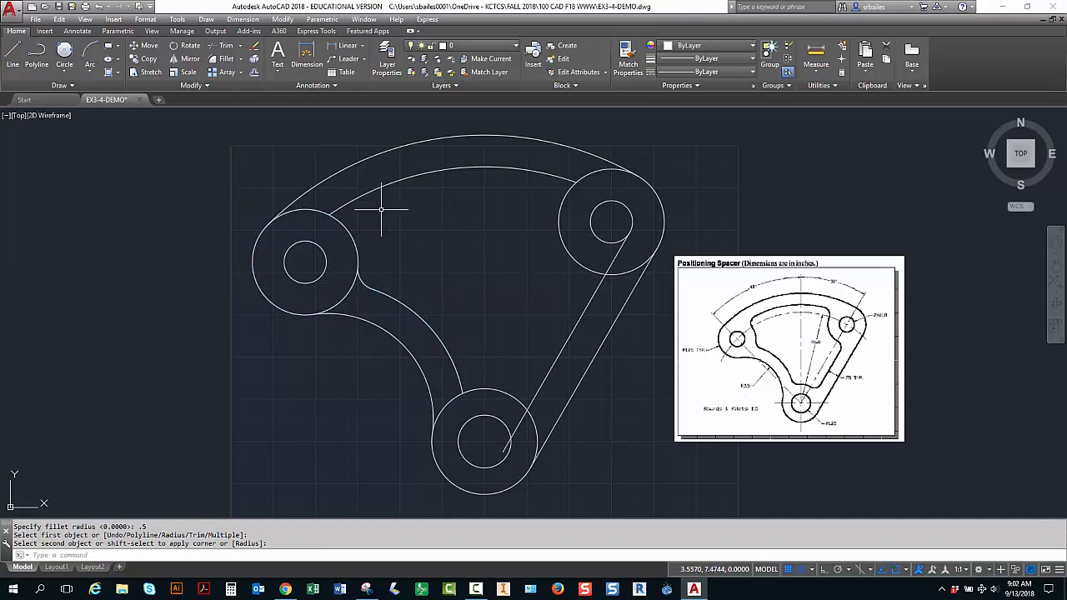
# Fillet both ends of the inner top arc to the upper-left and upper-right outer circles with the 0.5 radius.
pyautogui.press('Return')
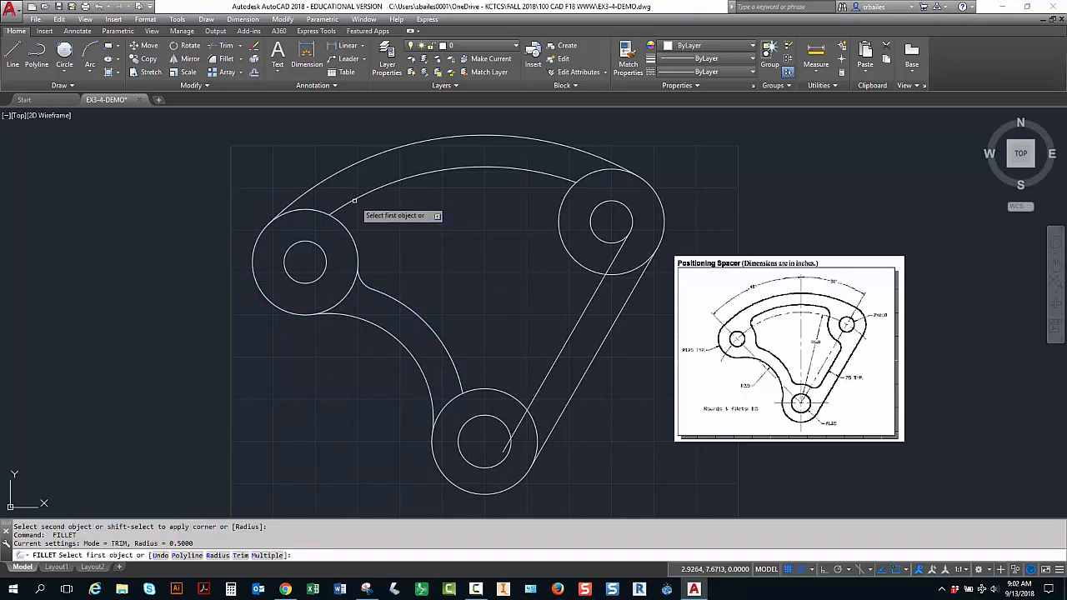
pyautogui.click(354, 201)
pyautogui.click(342, 224)
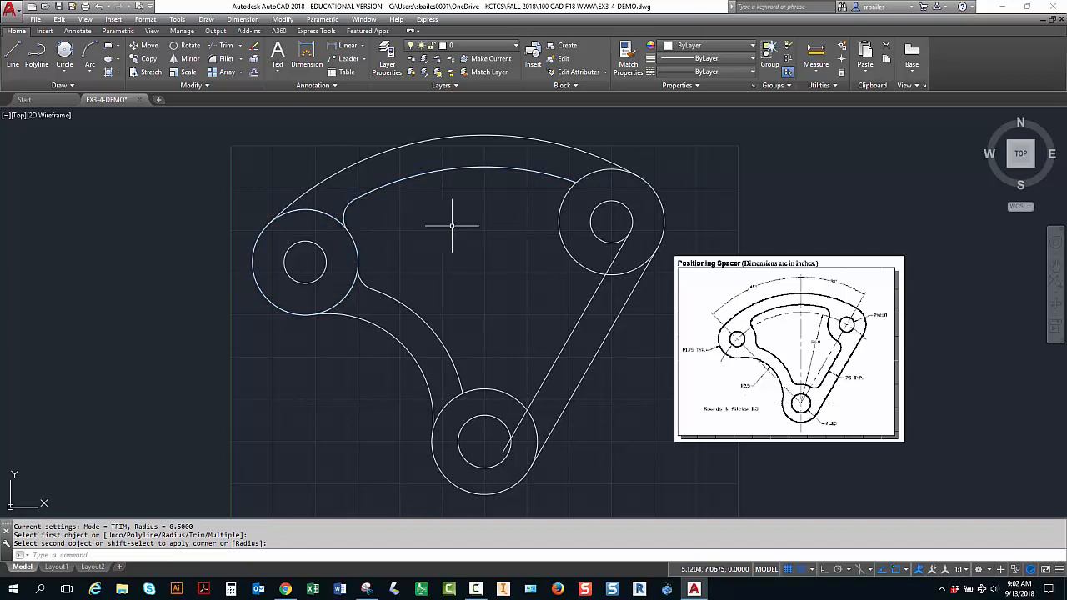
pyautogui.press('Return')
pyautogui.click(561, 207)
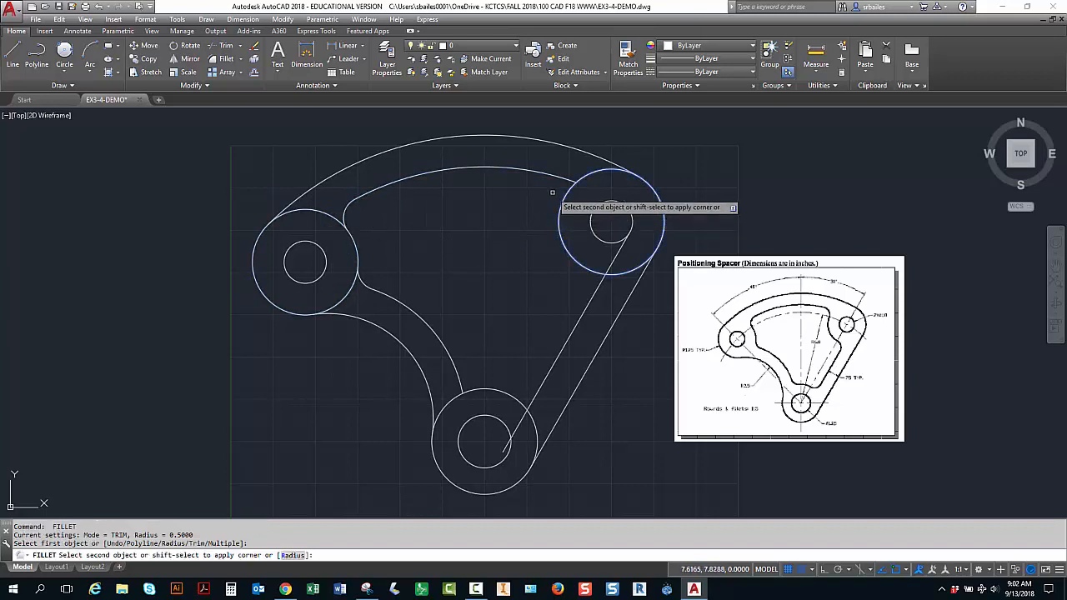
pyautogui.click(553, 178)
# Fillet both ends of the inner offset line to the upper-right and lower outer circles with the 0.5 radius.
pyautogui.press('Return')
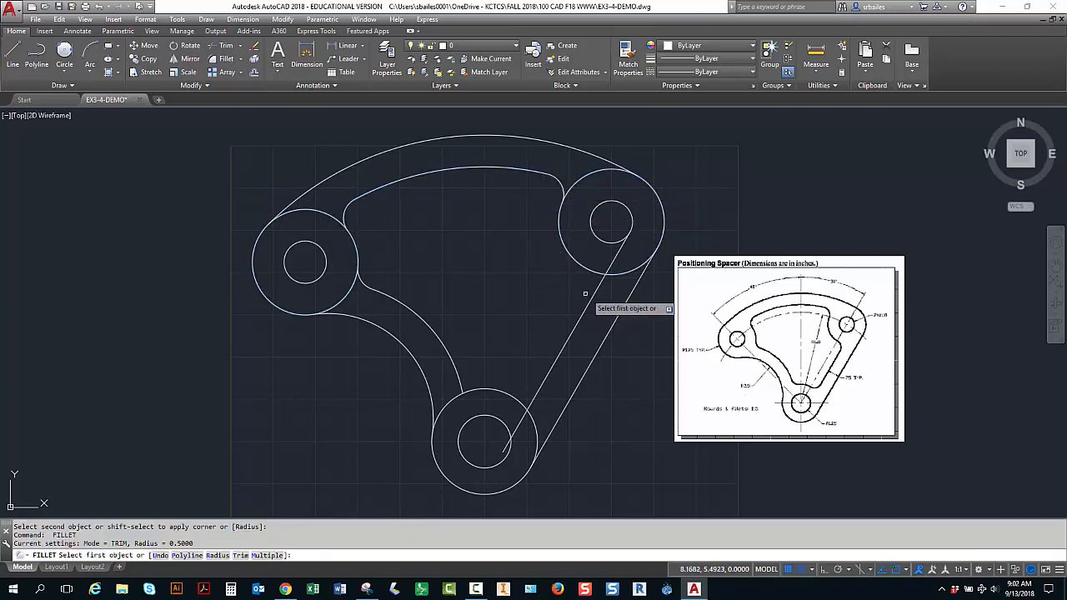
pyautogui.click(589, 285)
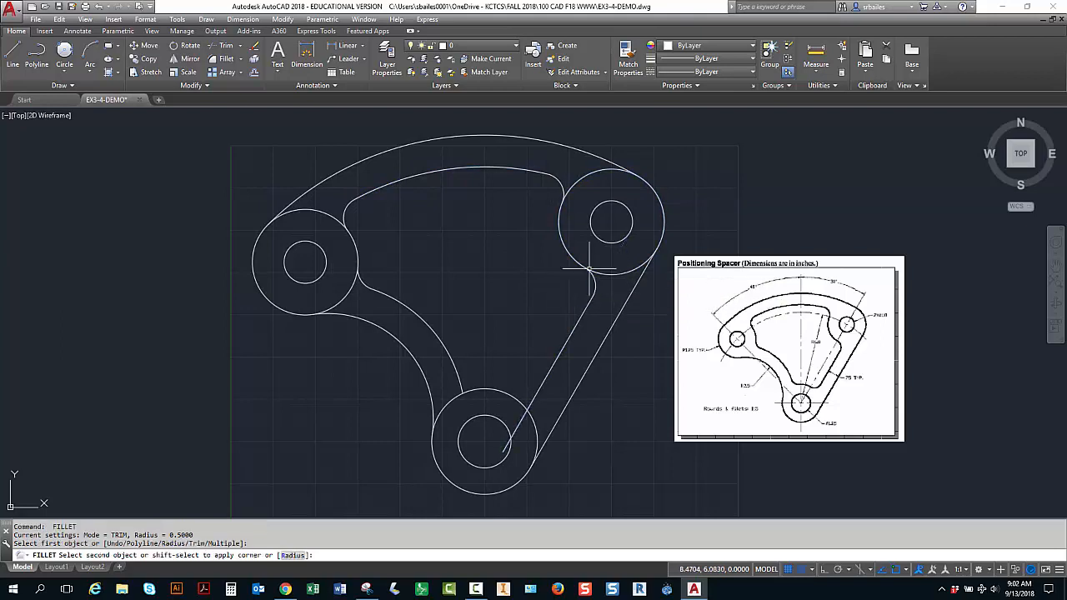
pyautogui.click(588, 268)
pyautogui.press('Return')
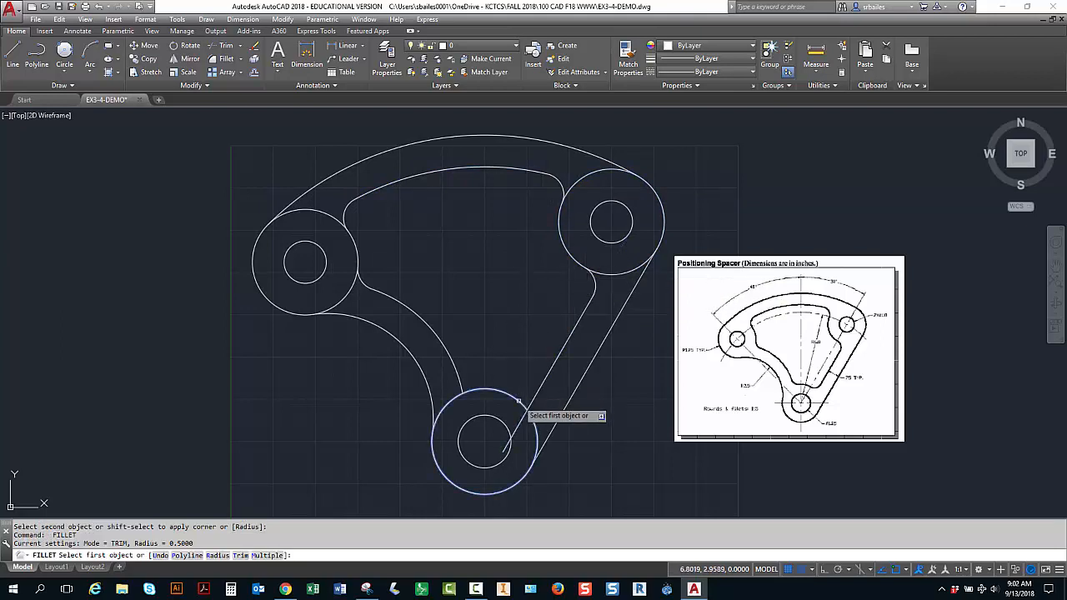
pyautogui.click(517, 400)
pyautogui.click(542, 381)
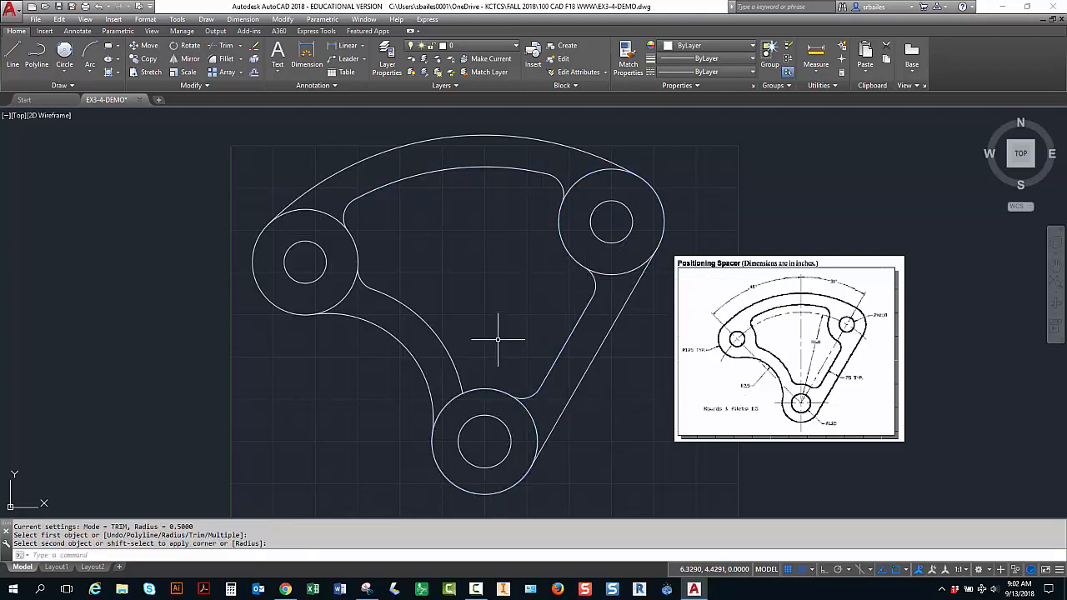
# Fillet the corner between the inner left arc and the lower outer circle with the 0.5 radius.
pyautogui.press('Return')
pyautogui.click(460, 377)
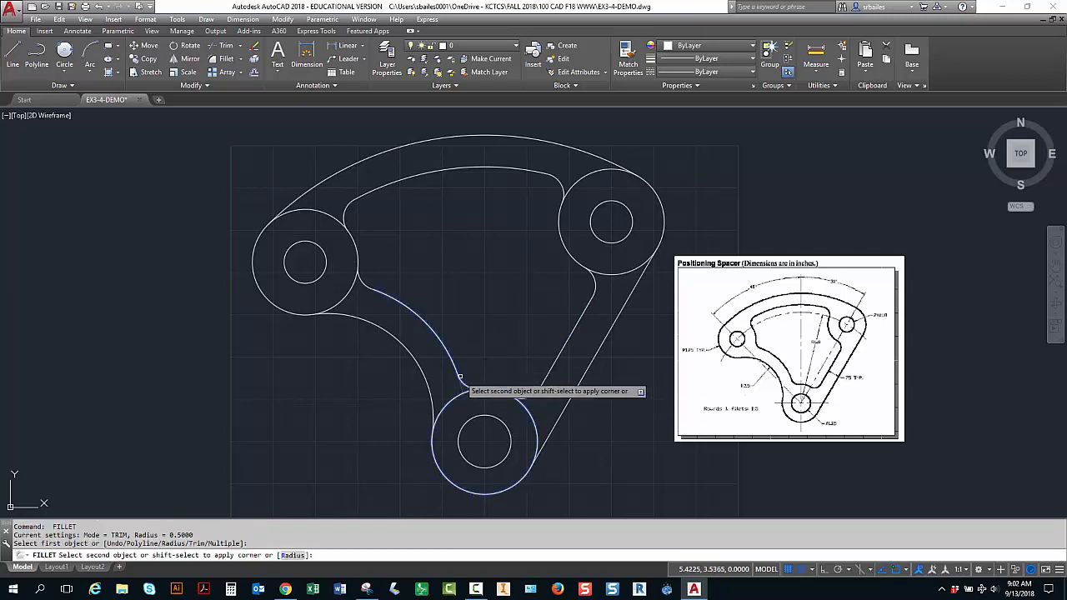
pyautogui.click(475, 392)
pyautogui.press('Return')
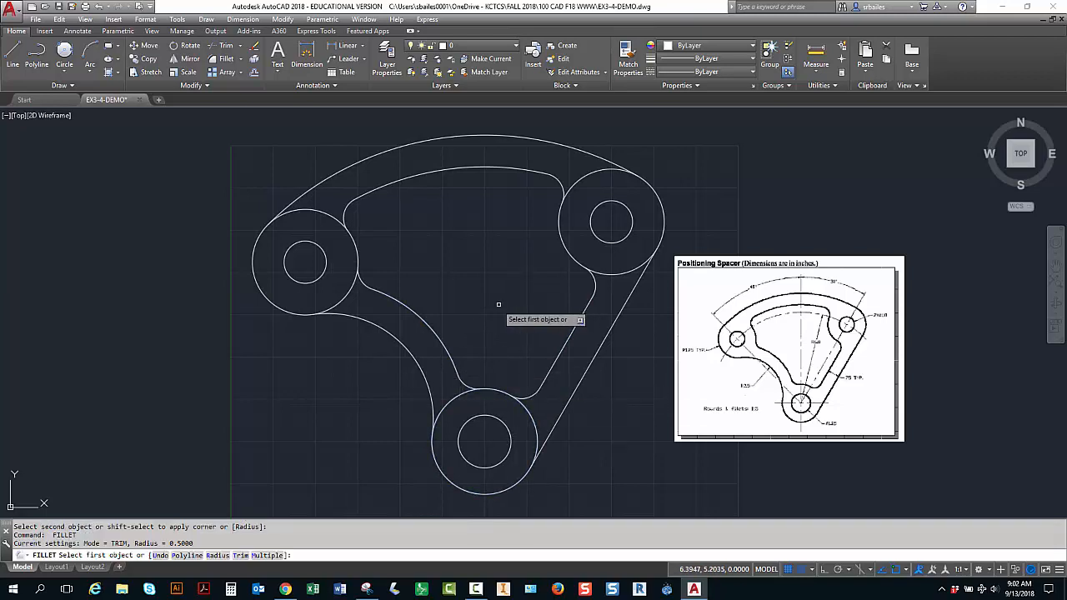
pyautogui.press('Escape')
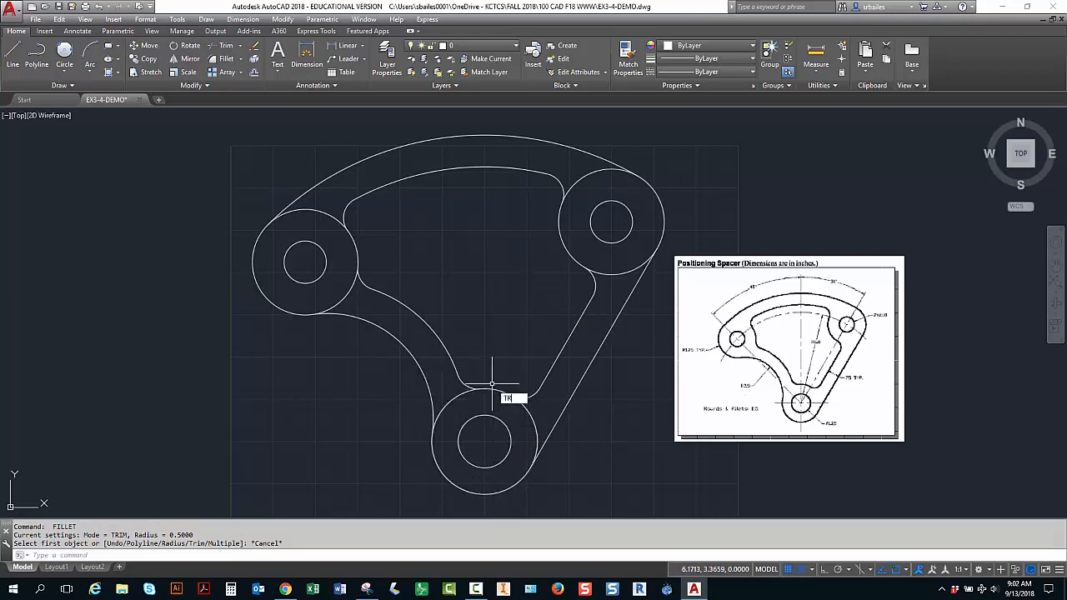
# Trim the three outer circles, using all objects as cutting edges, to remove the segments lying between the outer profile and the inner cutout.
pyautogui.press('Return')
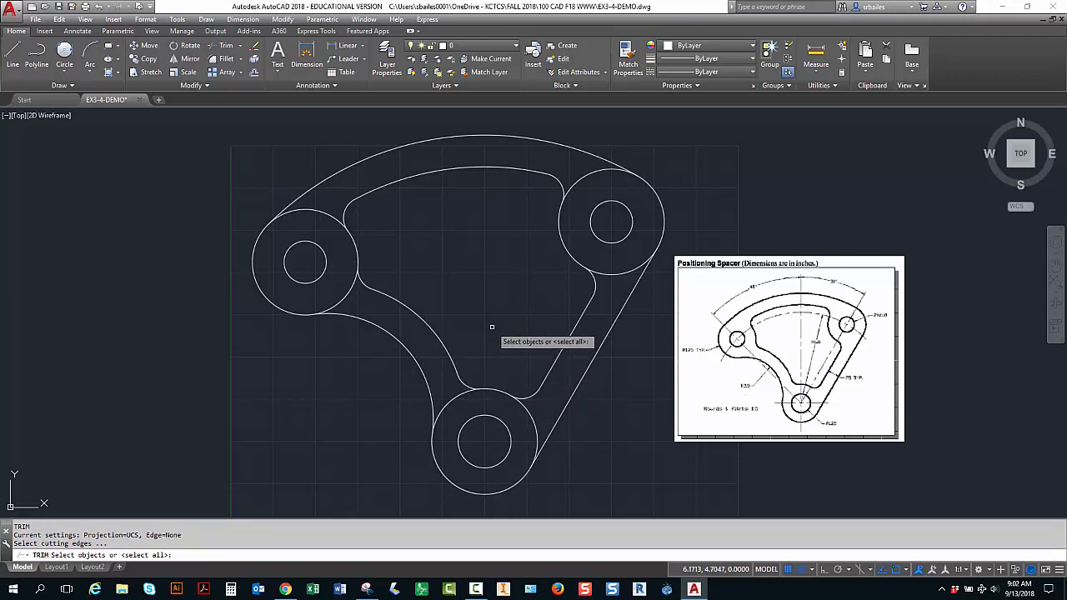
pyautogui.press('Return')
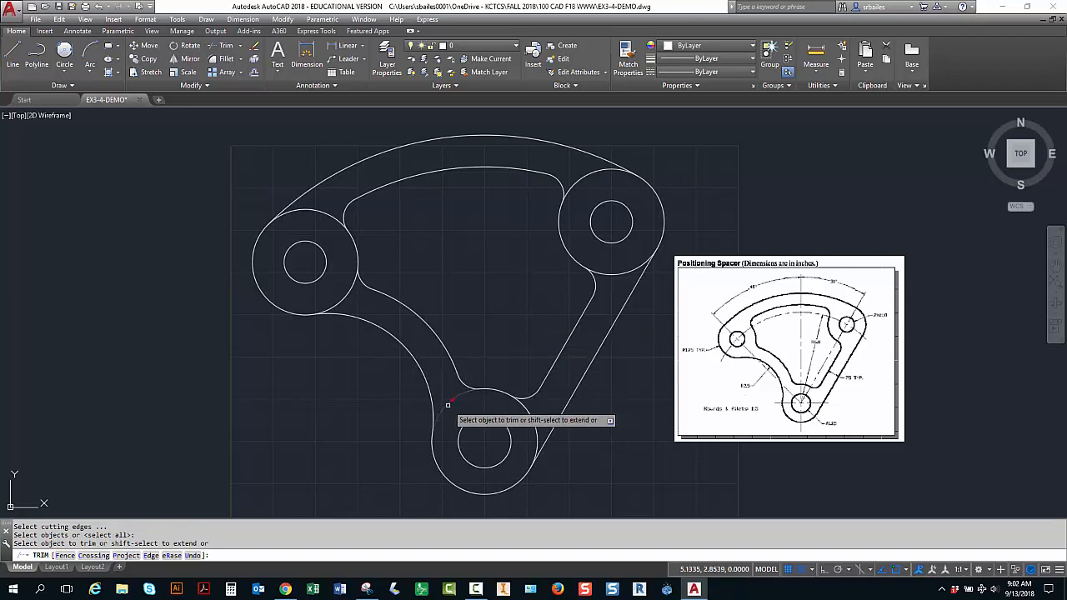
pyautogui.click(528, 406)
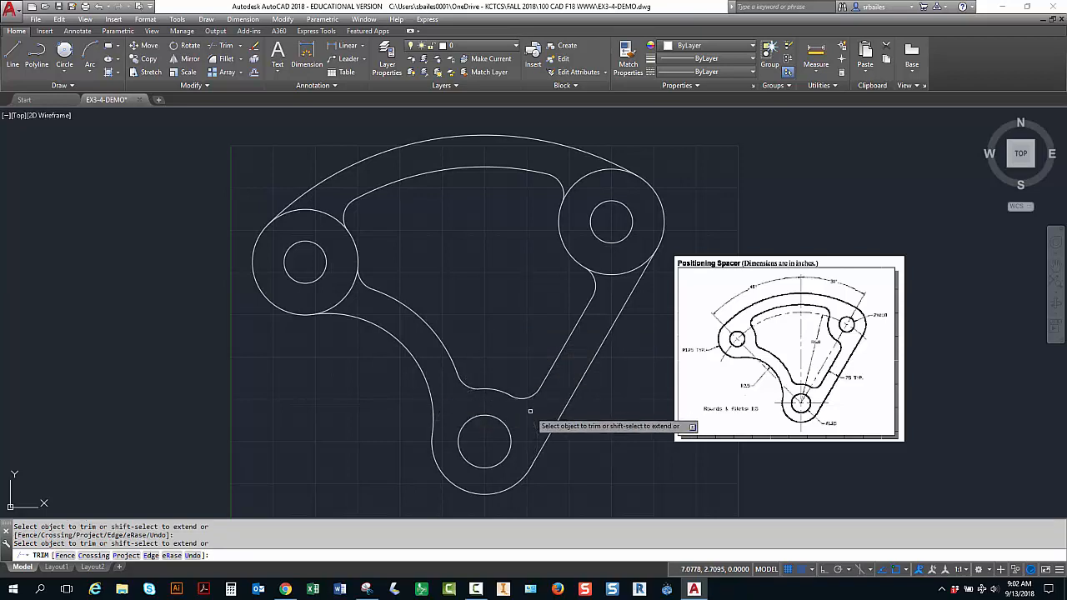
pyautogui.click(613, 273)
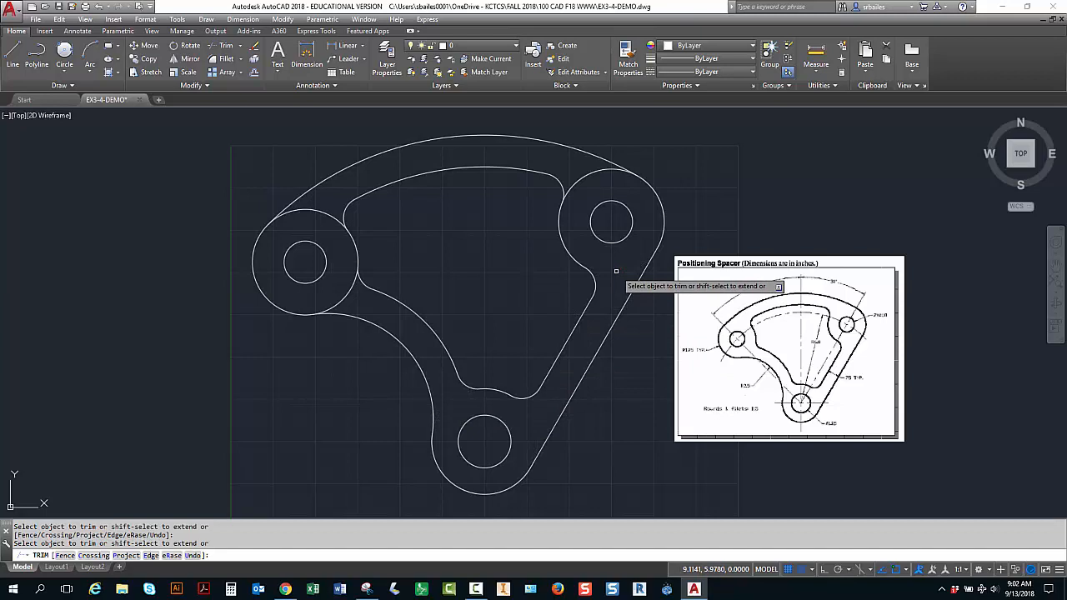
pyautogui.click(584, 175)
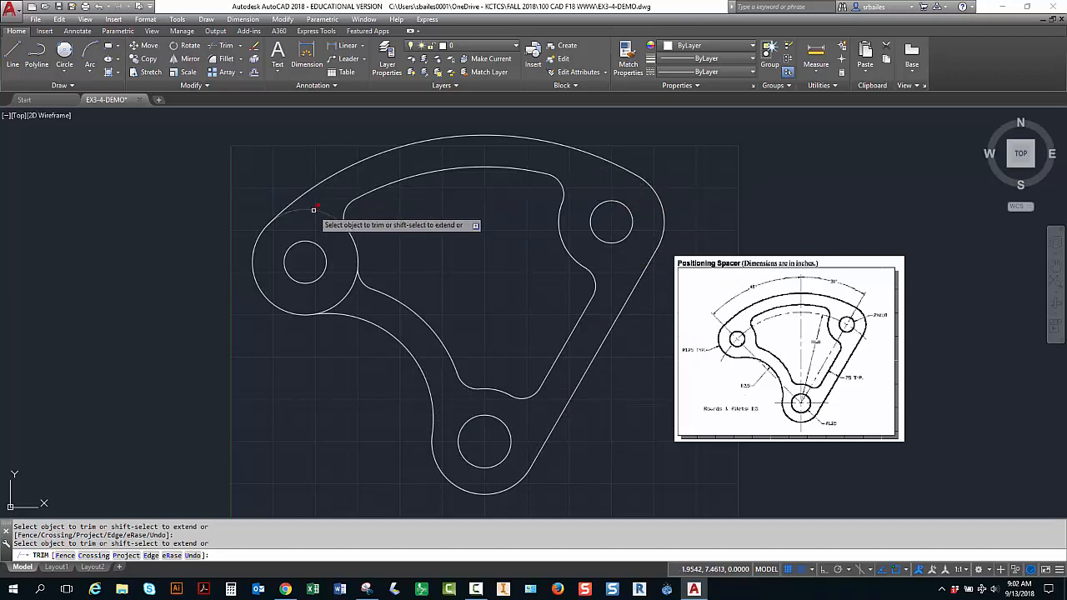
pyautogui.click(349, 289)
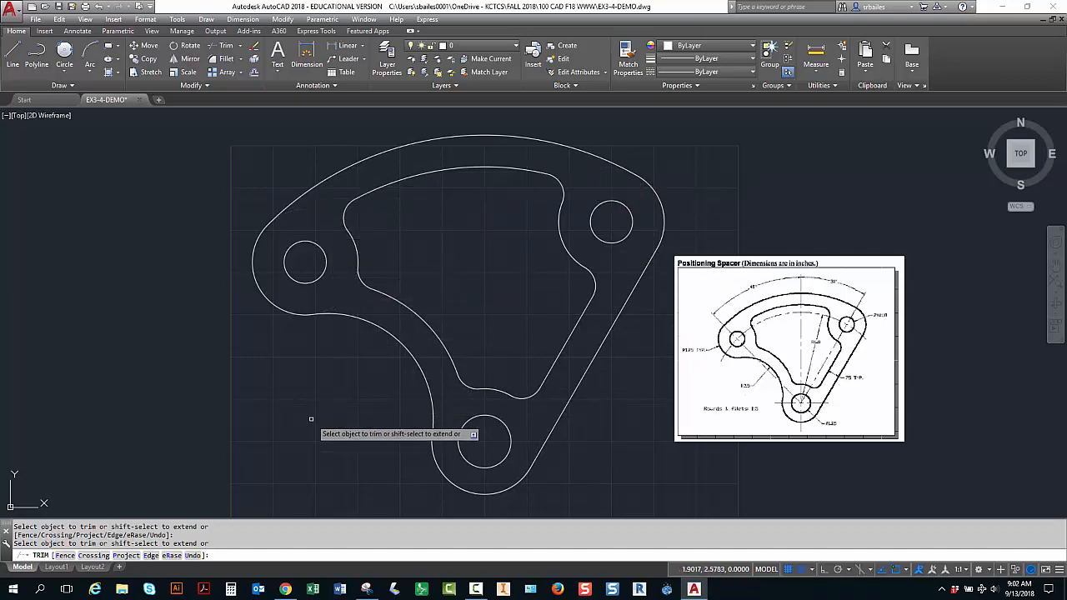
pyautogui.press('Escape')
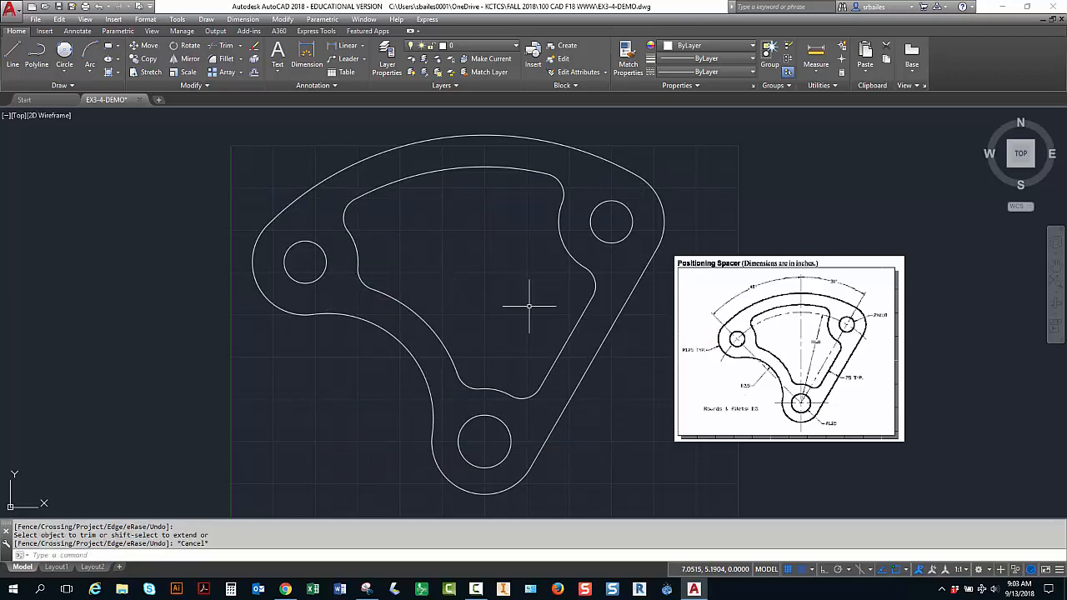